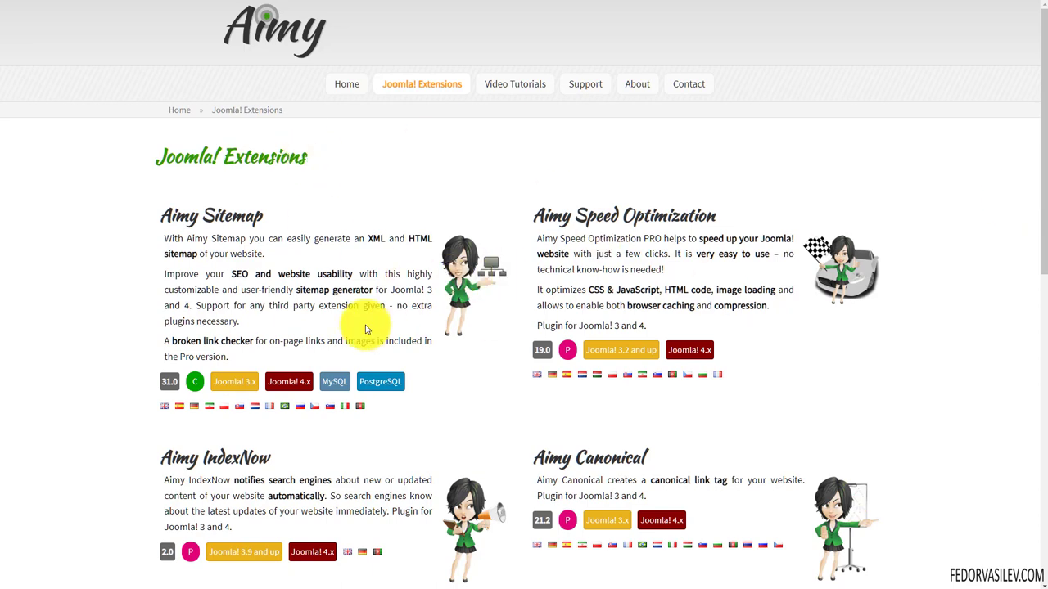
# Look through the Joomla extensions list for the Aimy IndexNow plugin and read its description
pyautogui.scroll(-4, 194, 304)
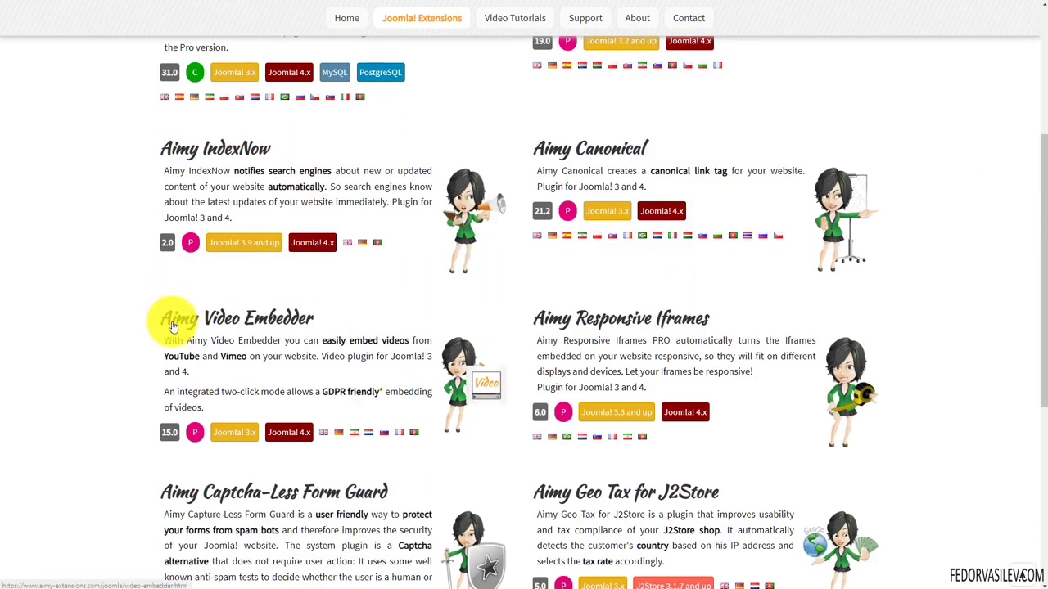
pyautogui.click(302, 145)
pyautogui.moveTo(302, 145); pyautogui.dragTo(150, 174)
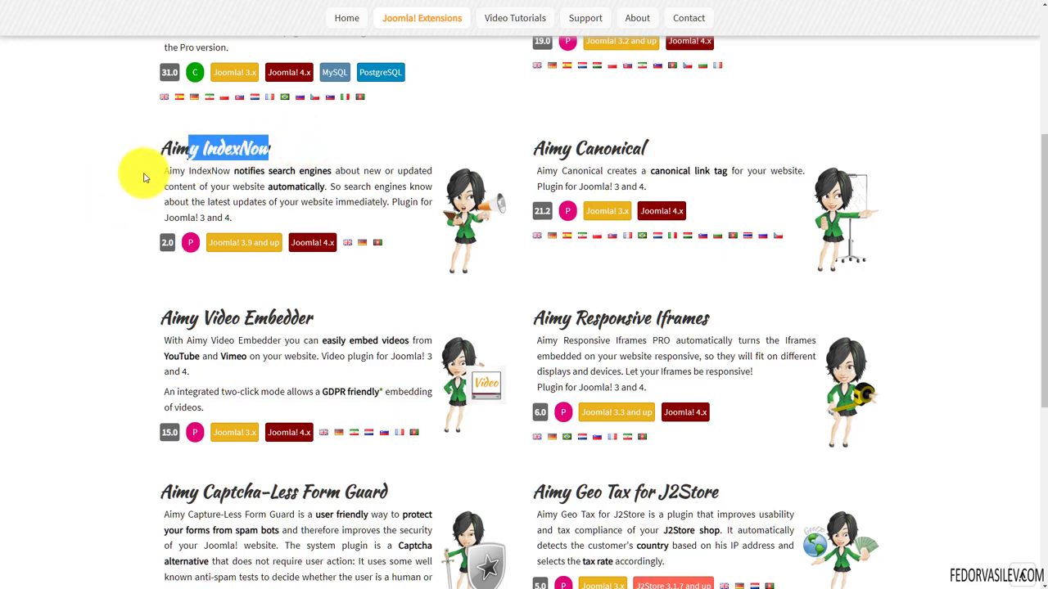
pyautogui.scroll(1, 123, 245)
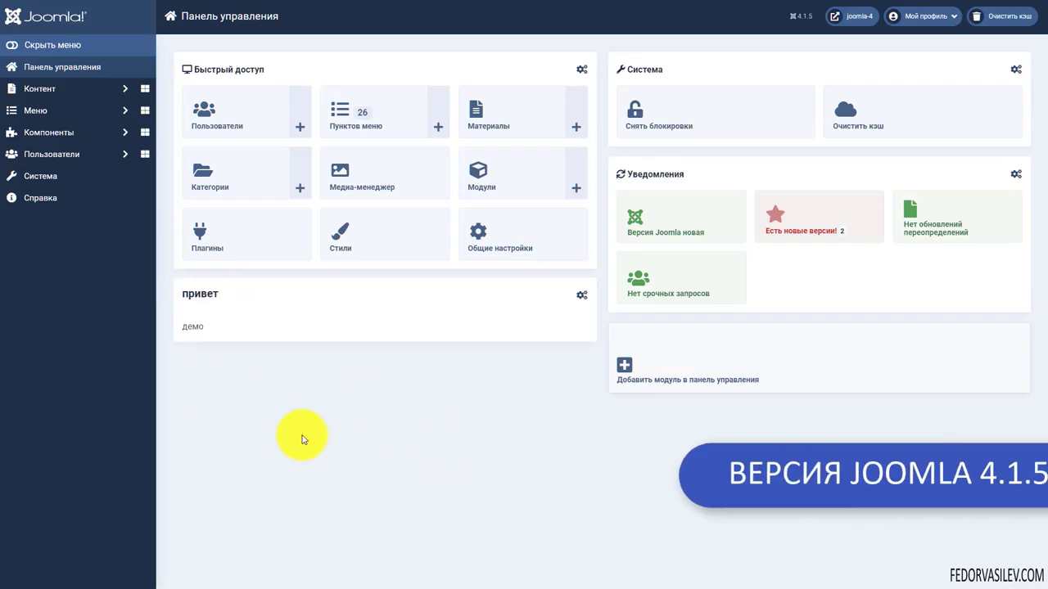
# Install the extension package plg_aimyindexnow-v2.0.zip in the Joomla administrator by uploading it from its local folder
pyautogui.click(40, 175)
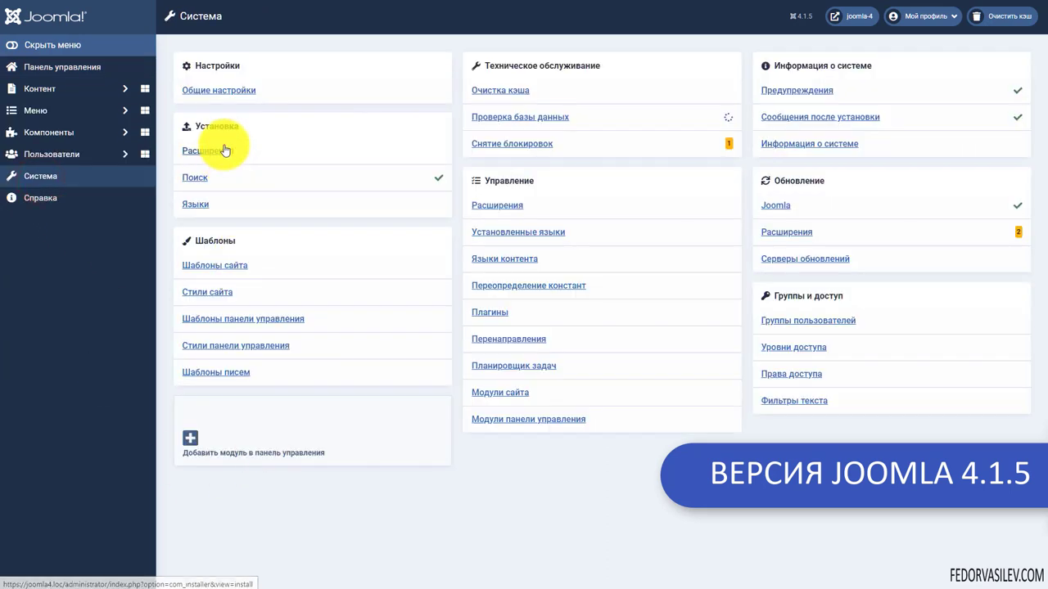
pyautogui.click(222, 145)
pyautogui.hotkey('alt', 'Tab')
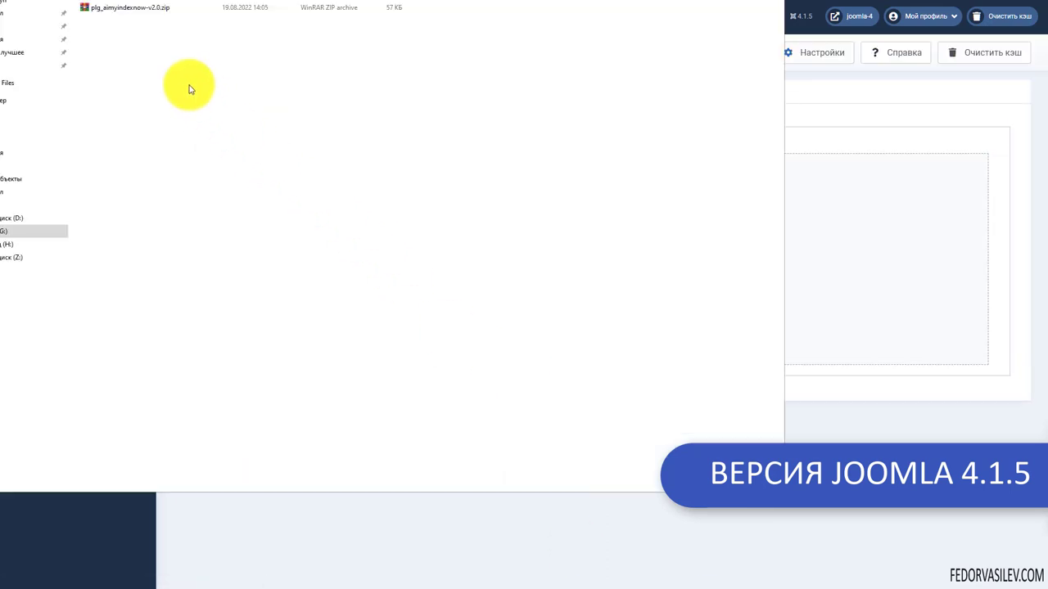
pyautogui.click(140, 8)
pyautogui.moveTo(99, 10); pyautogui.dragTo(858, 274)
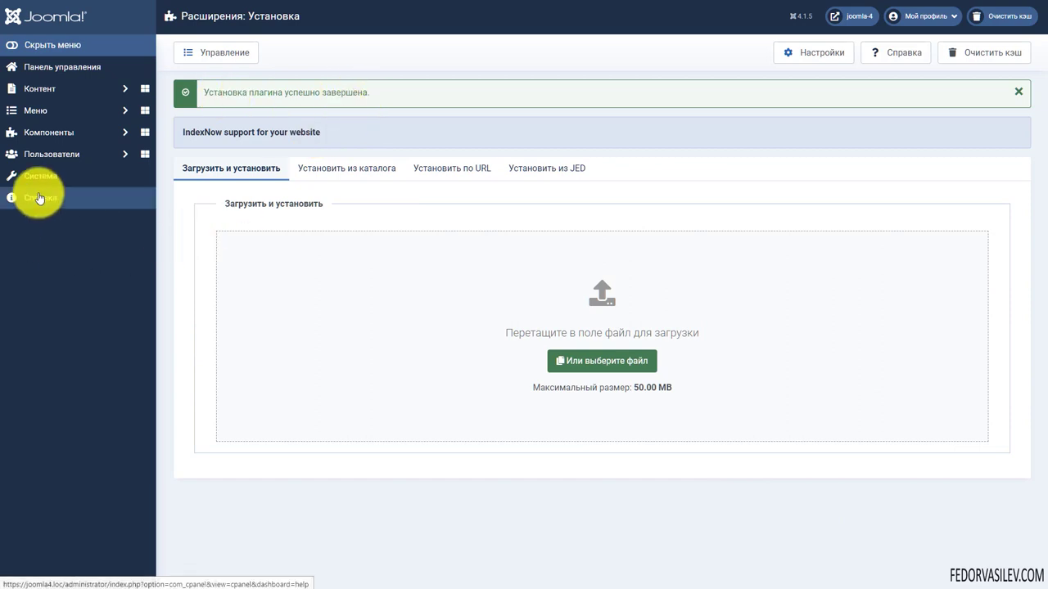
# Sort the site's plugins by ID in descending order and open the settings of Content - Aimy IndexNow
pyautogui.click(53, 72)
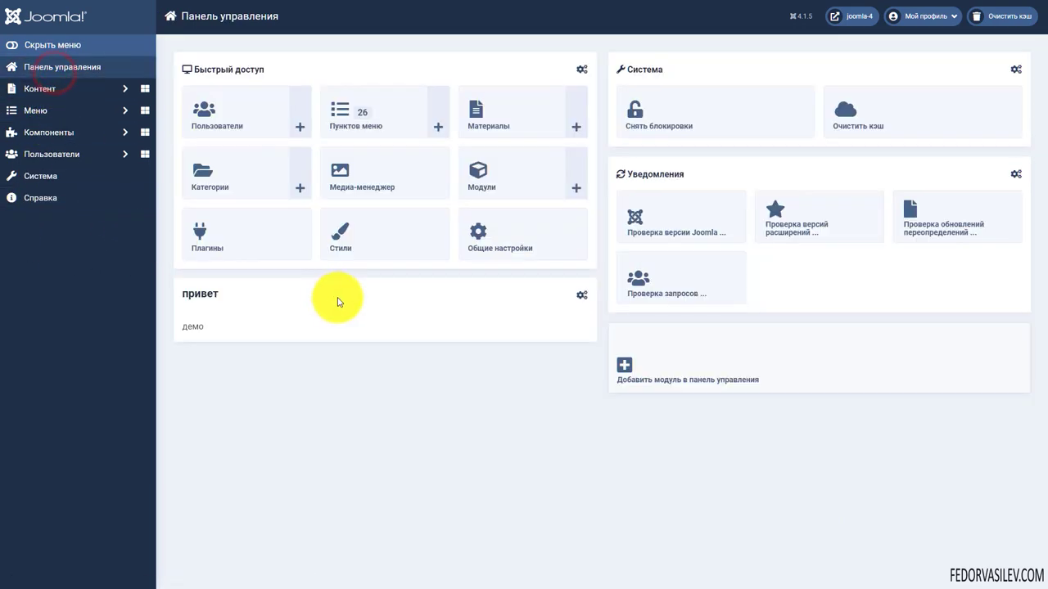
pyautogui.click(211, 246)
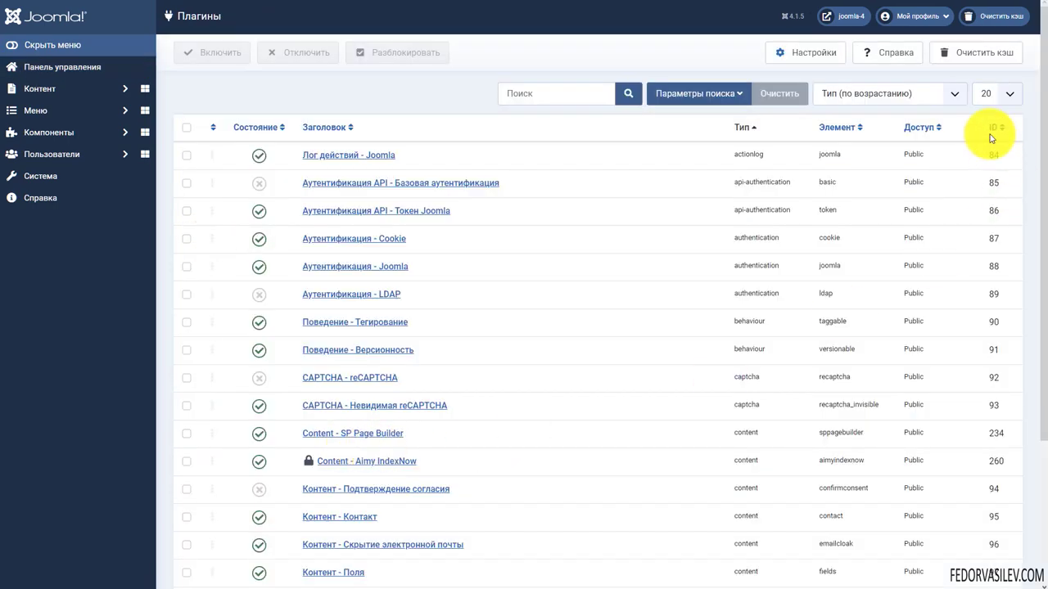
pyautogui.click(992, 129)
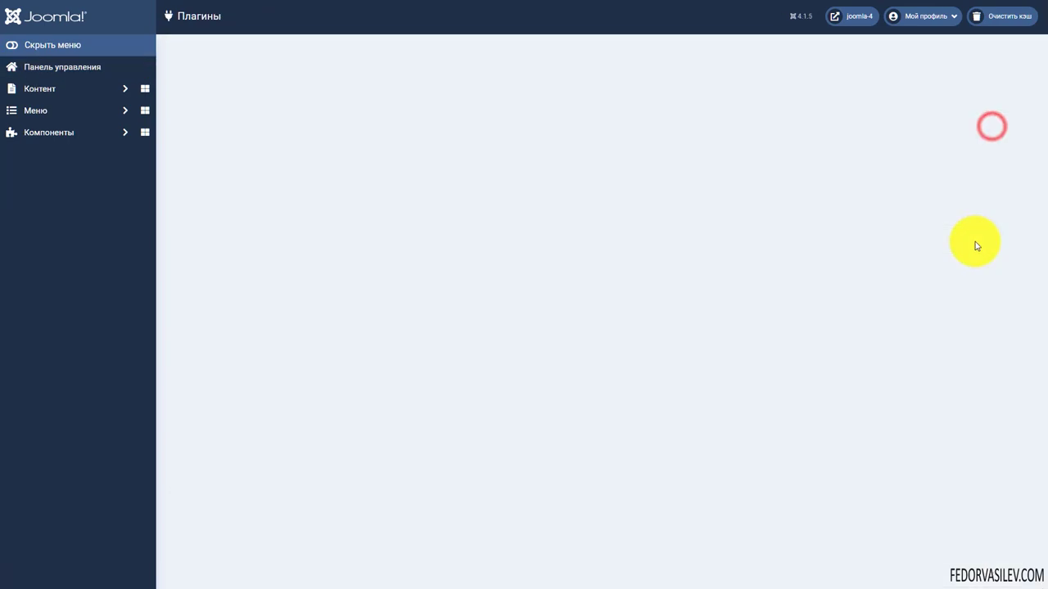
pyautogui.click(991, 127)
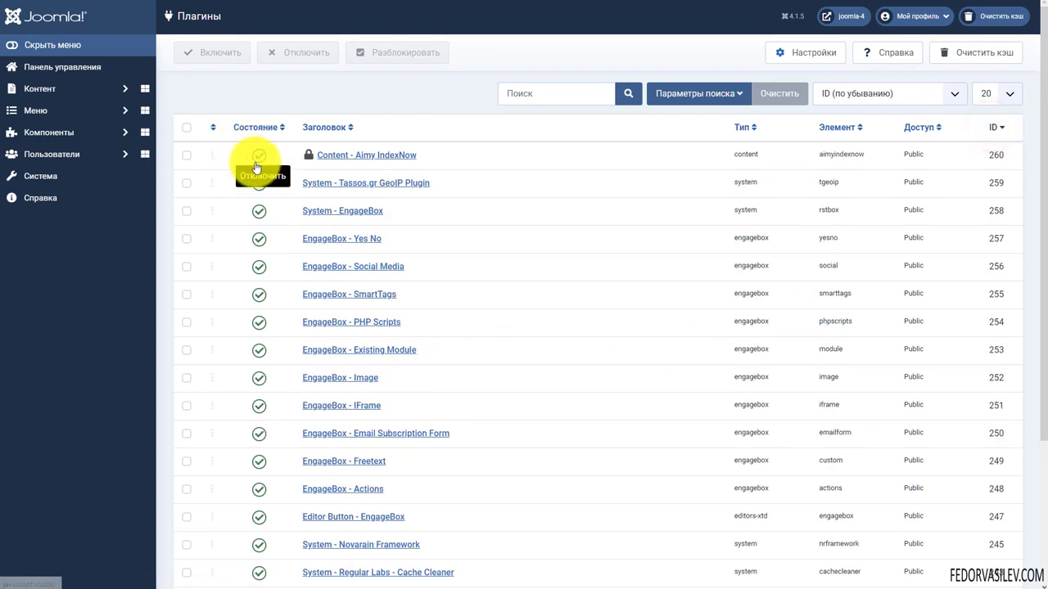
pyautogui.click(377, 155)
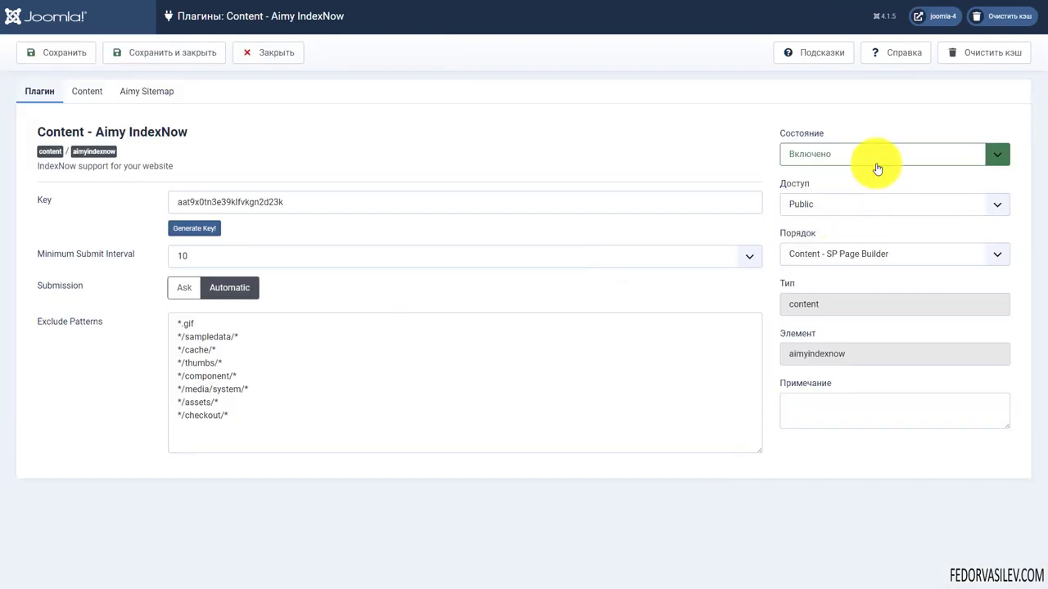
# Switch the plugin's status to Отключено and back to Включено
pyautogui.click(874, 156)
pyautogui.click(854, 183)
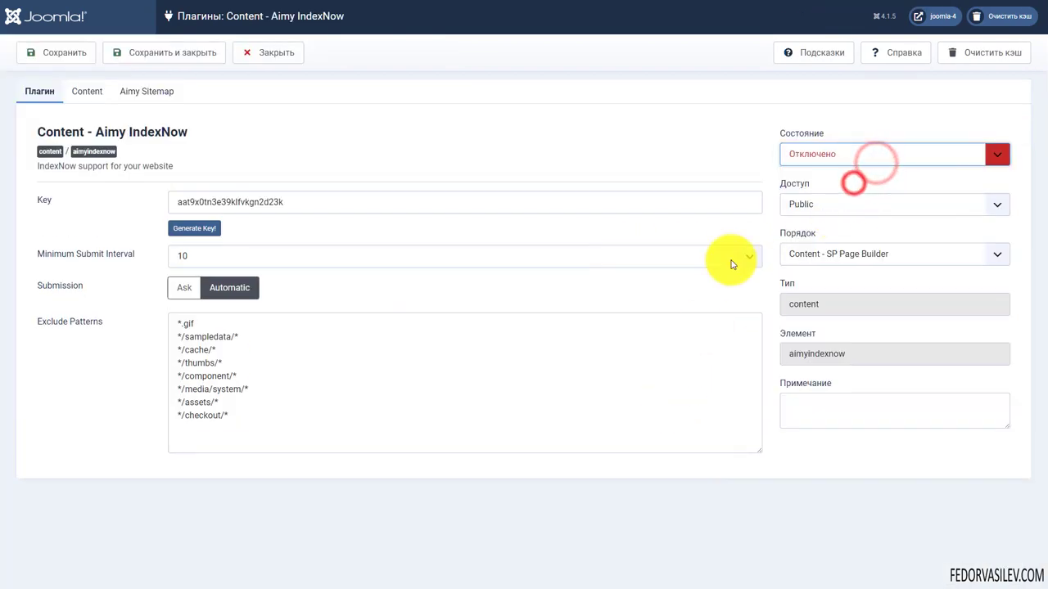
pyautogui.click(802, 159)
pyautogui.click(802, 169)
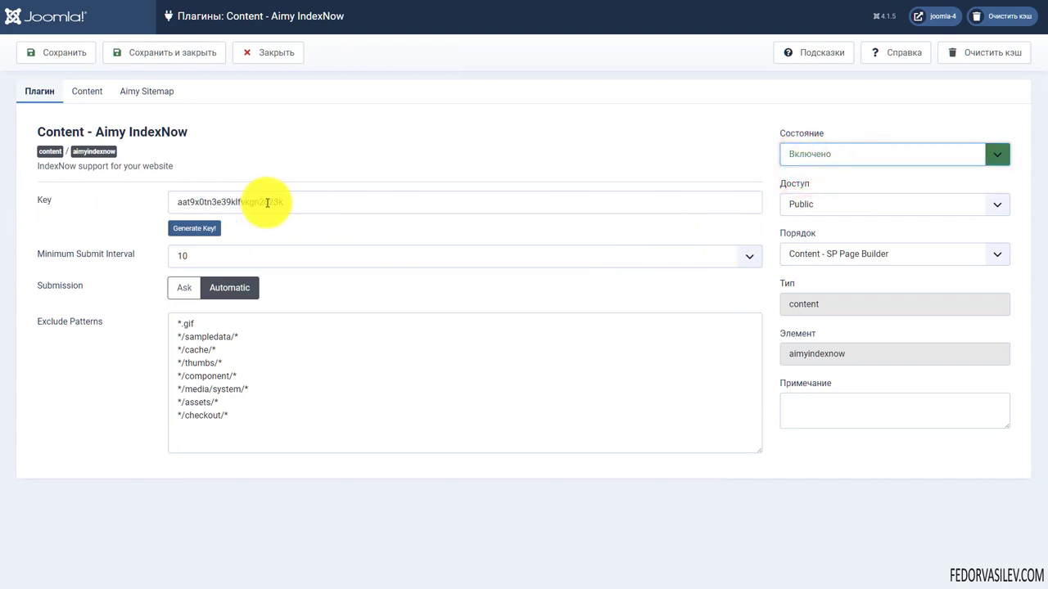
# Examine the key stored in the plugin's Key field and the option for generating one
pyautogui.doubleClick(285, 201)
pyautogui.click(274, 151)
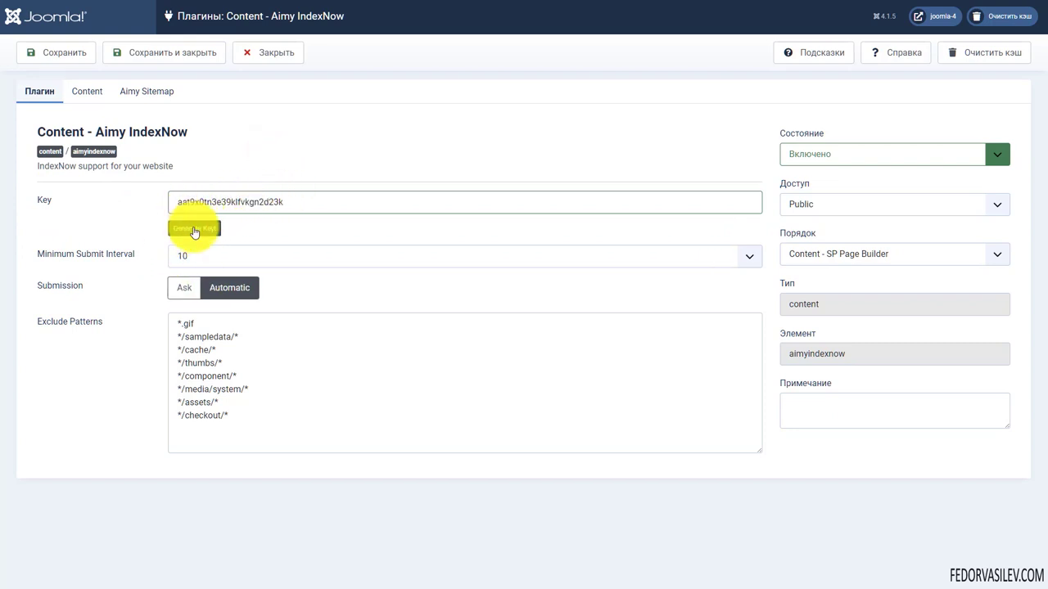
pyautogui.doubleClick(299, 204)
pyautogui.click(262, 146)
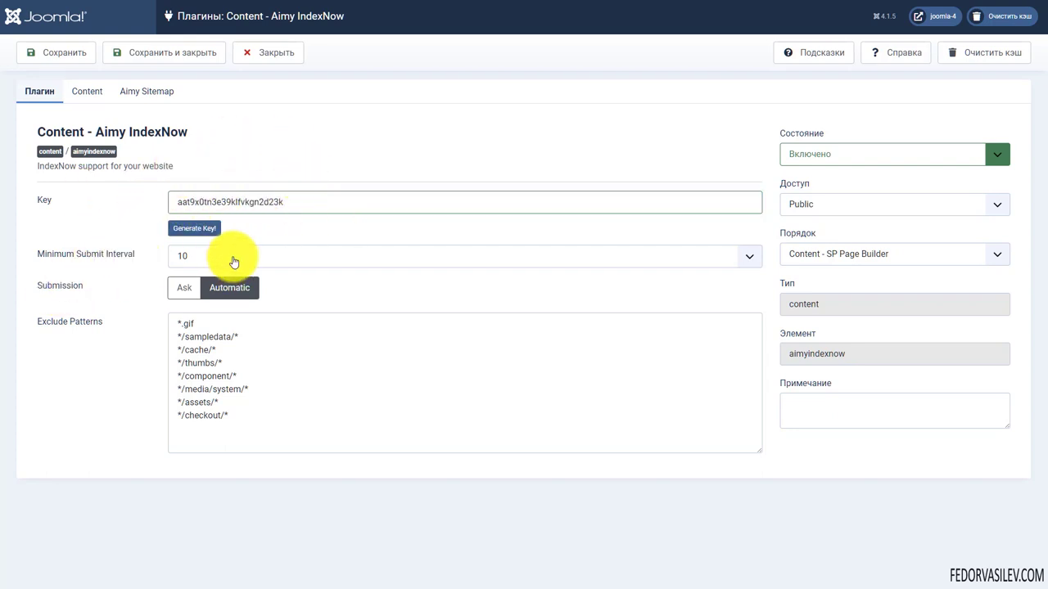
# Choose 10 as the Minimum Submit Interval and set Submission to Ask
pyautogui.click(233, 257)
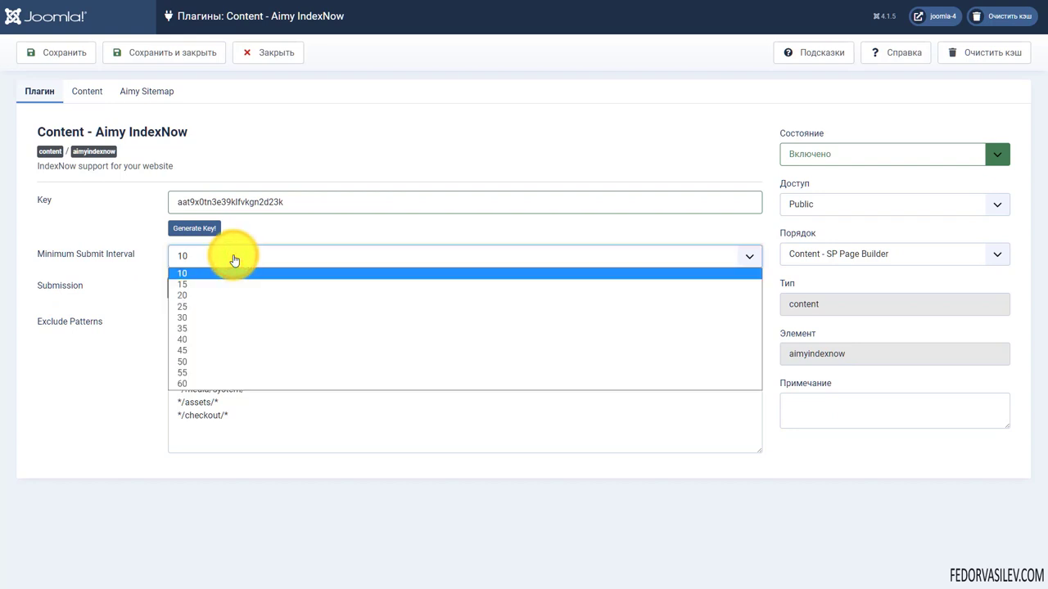
pyautogui.click(127, 257)
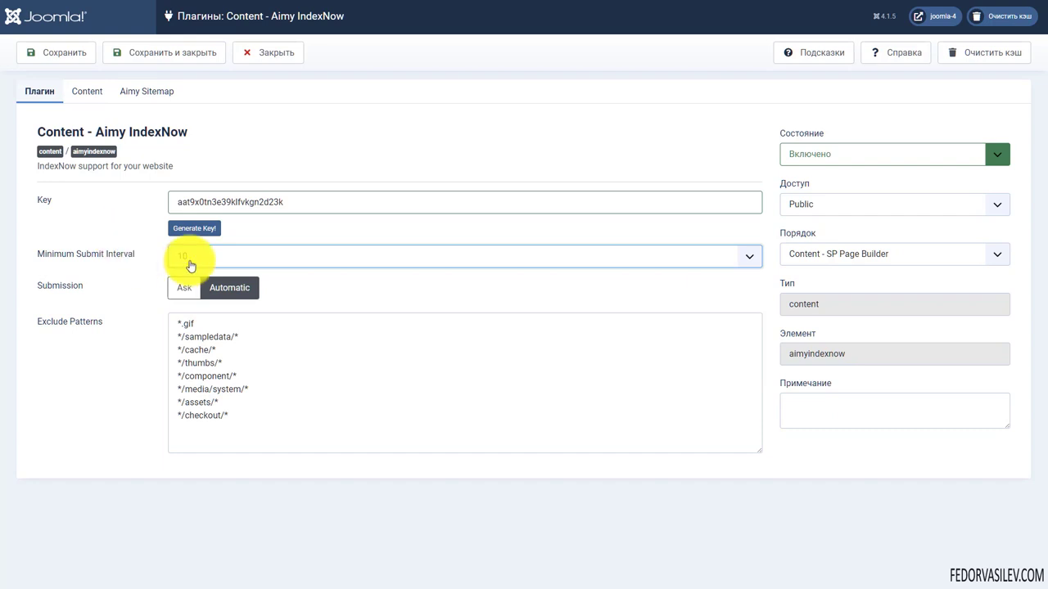
pyautogui.click(191, 259)
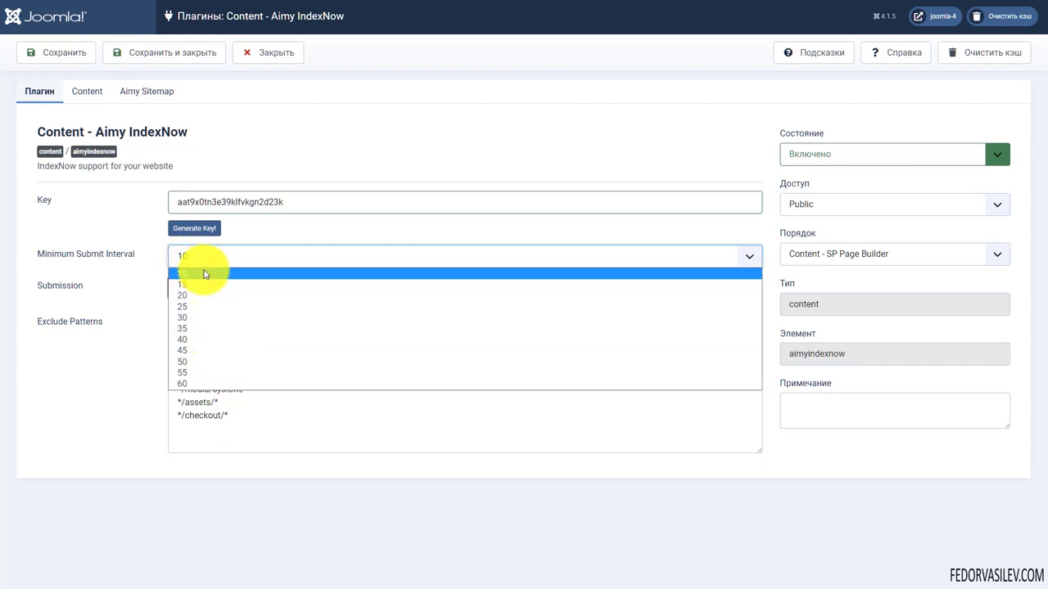
pyautogui.click(205, 273)
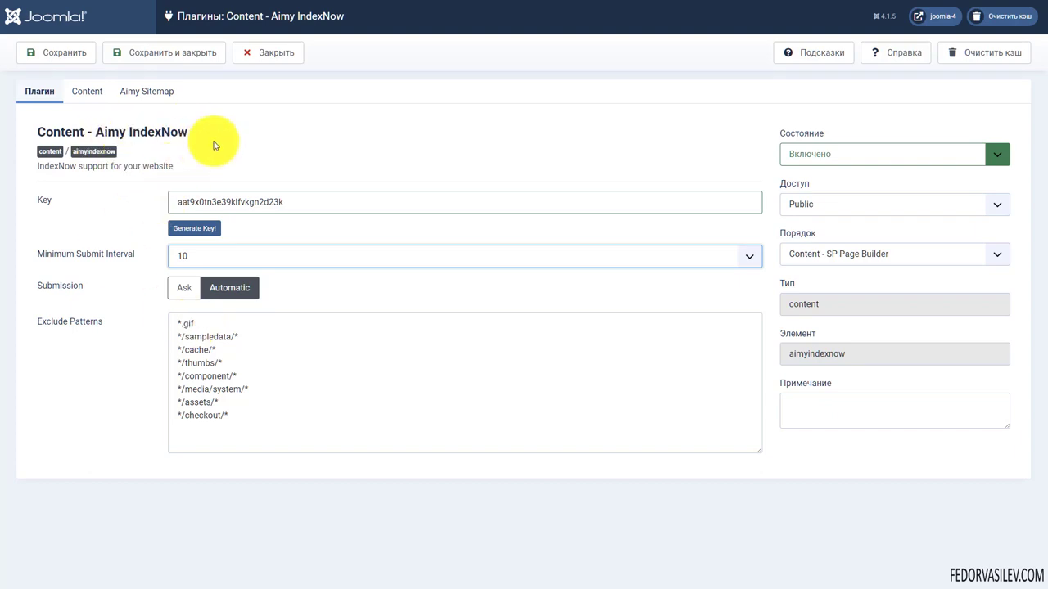
pyautogui.click(182, 288)
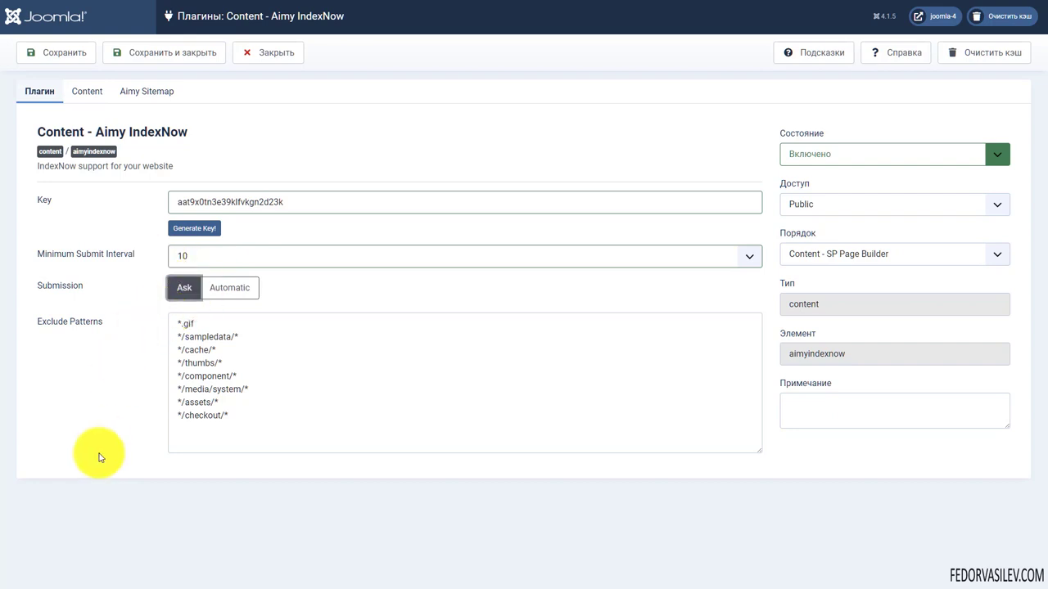
# Review the default URL patterns listed under Exclude Patterns
pyautogui.moveTo(103, 323); pyautogui.dragTo(41, 324)
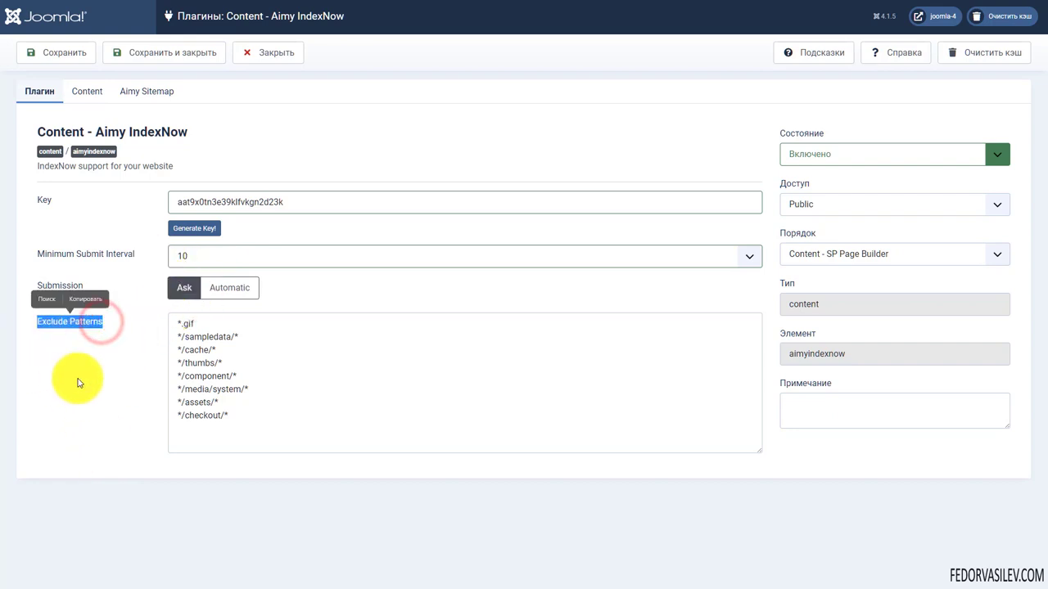
pyautogui.click(78, 382)
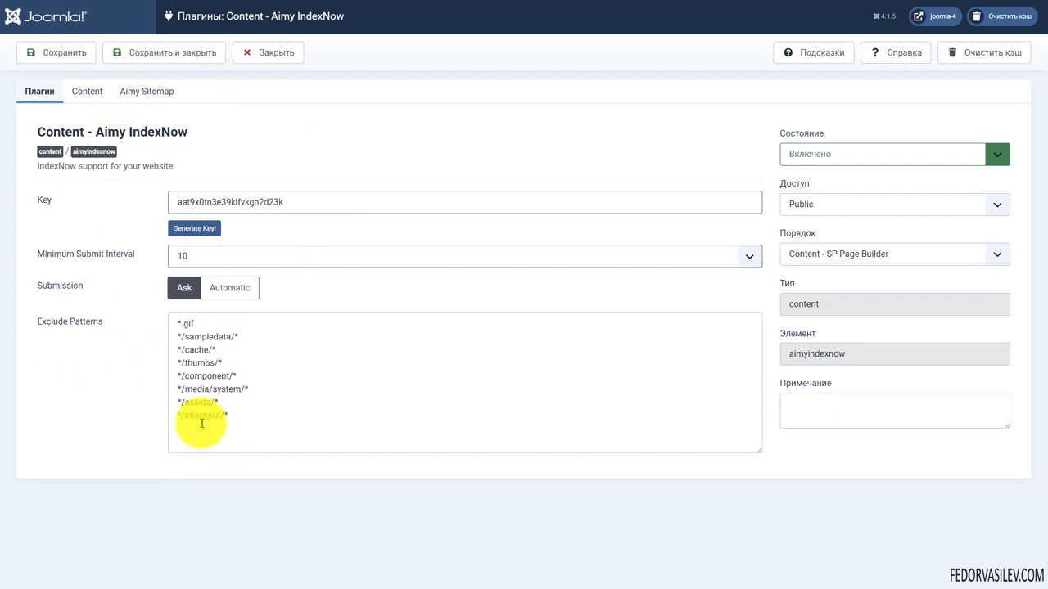
pyautogui.moveTo(233, 418); pyautogui.dragTo(158, 328)
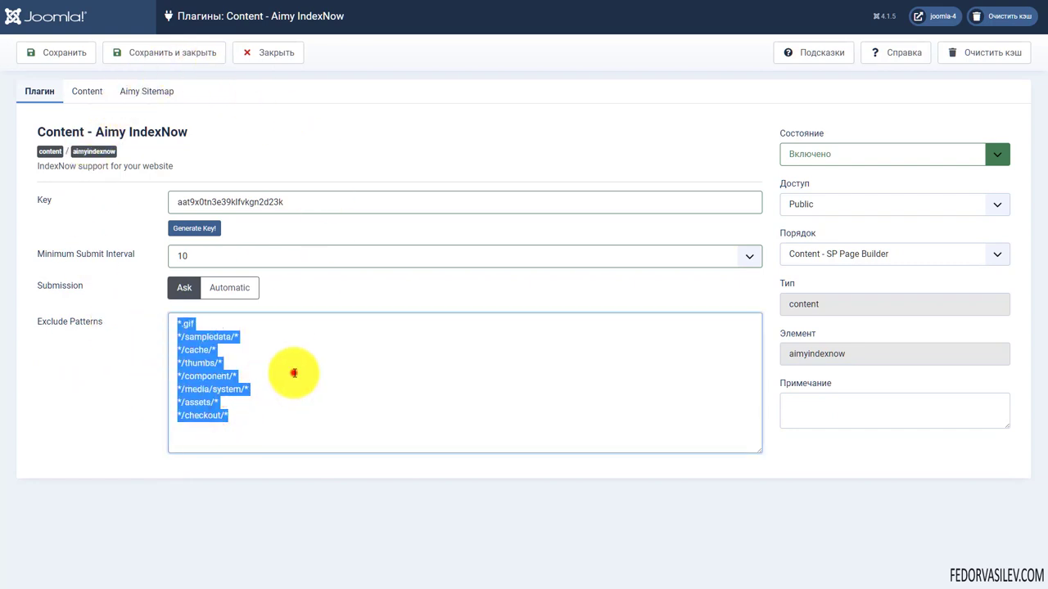
pyautogui.click(294, 374)
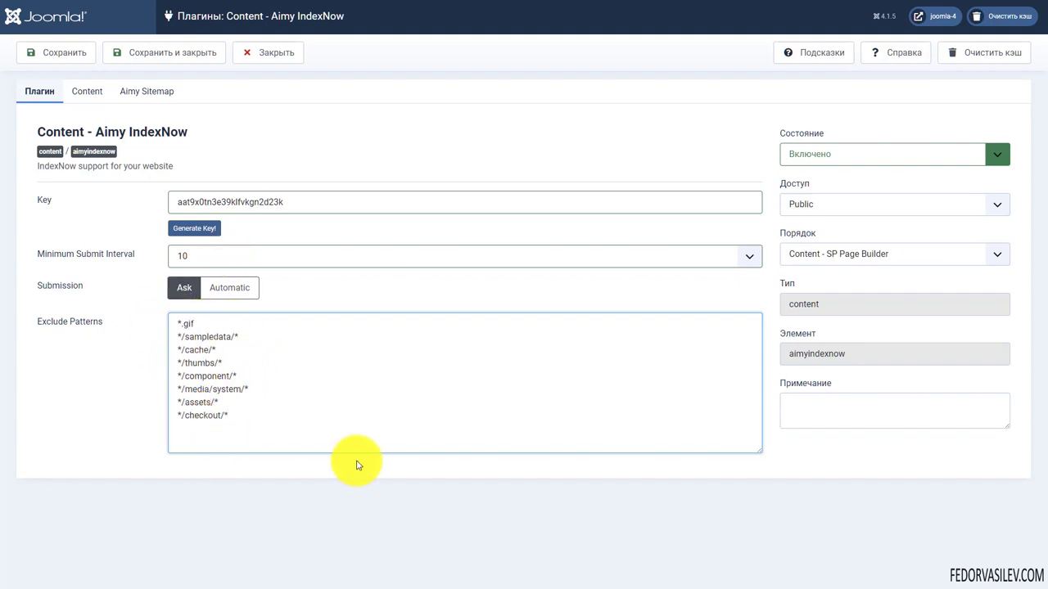
# Append /legal/, /legal/imprint.html and /legal/terms-of-use.html to the Exclude Patterns, each on its own line
pyautogui.click(234, 413)
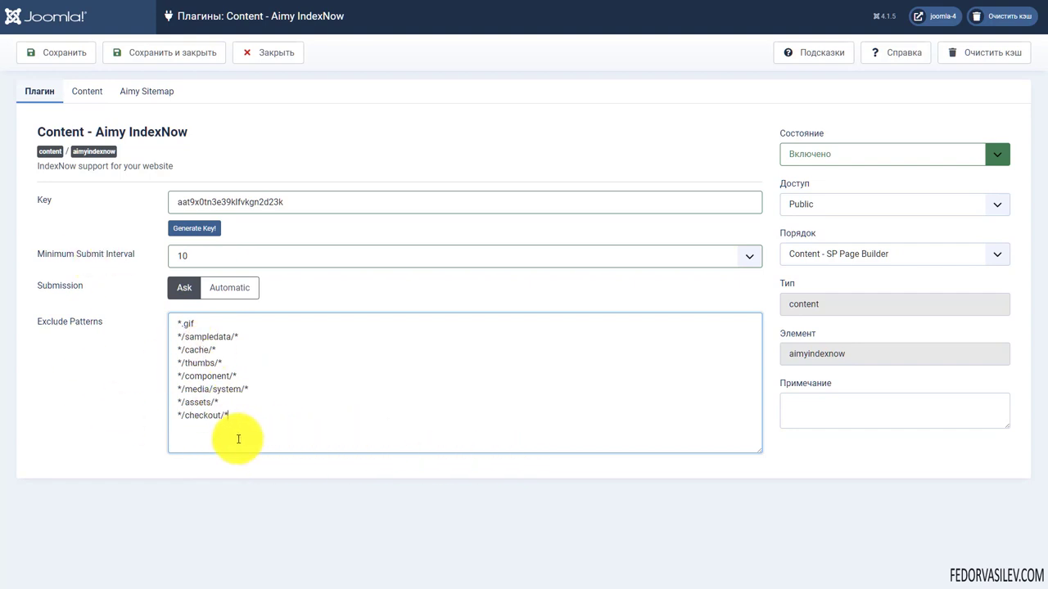
pyautogui.click(774, 511)
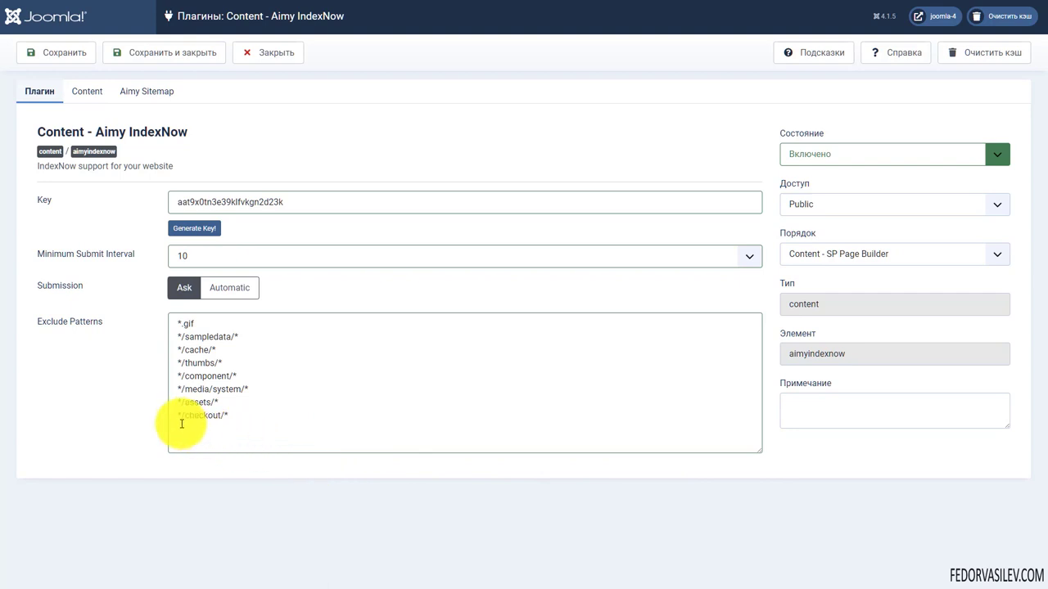
pyautogui.click(239, 420)
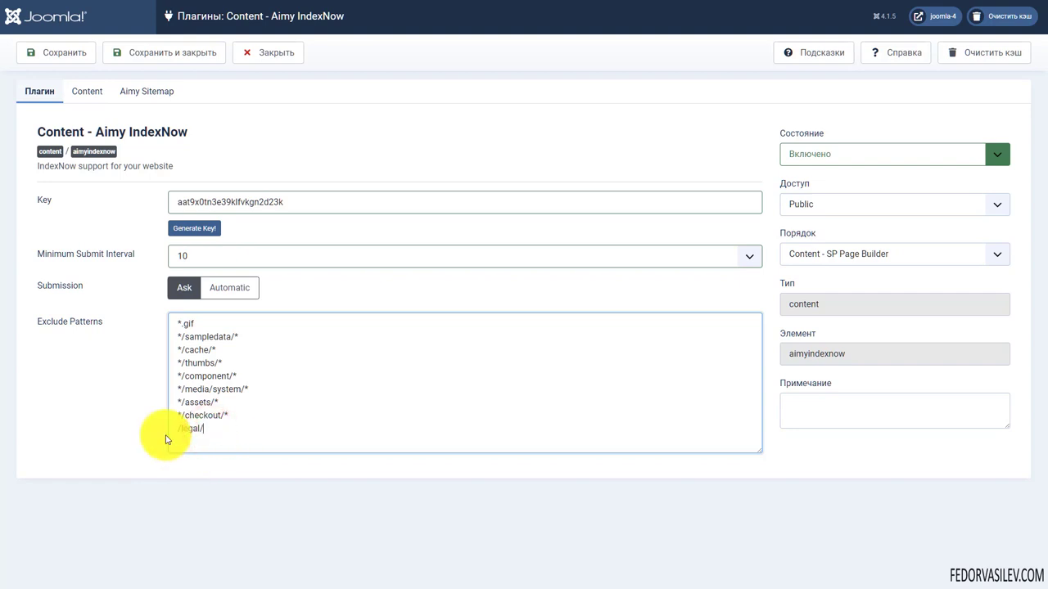
pyautogui.click(678, 580)
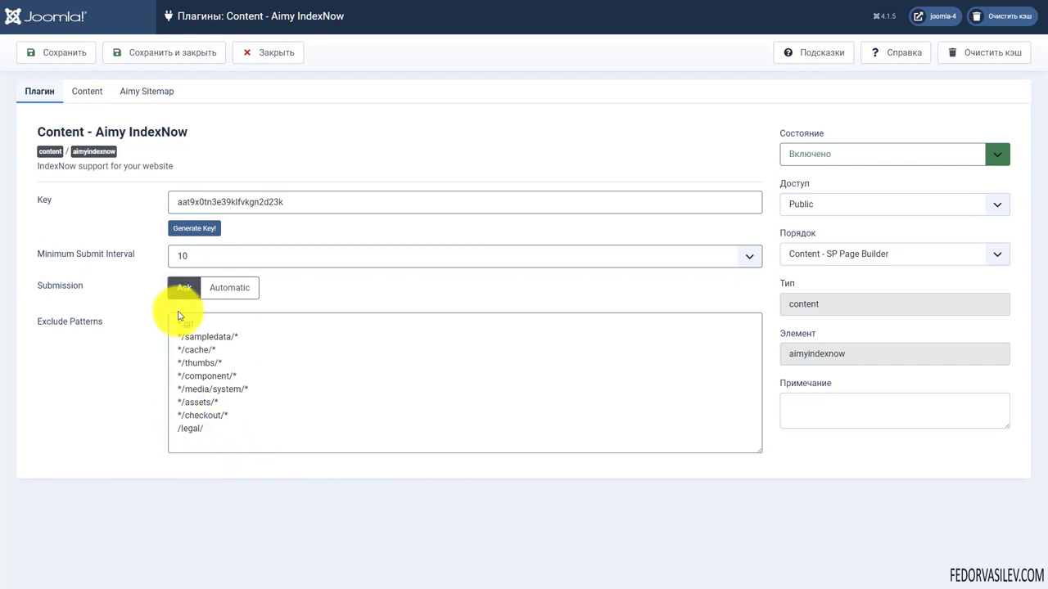
pyautogui.click(208, 424)
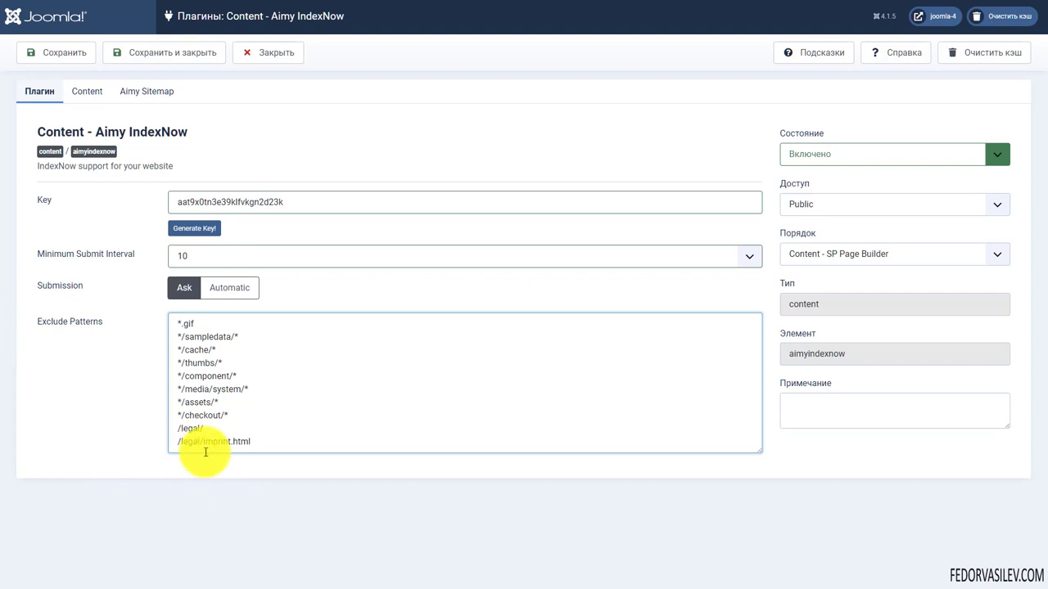
pyautogui.click(267, 441)
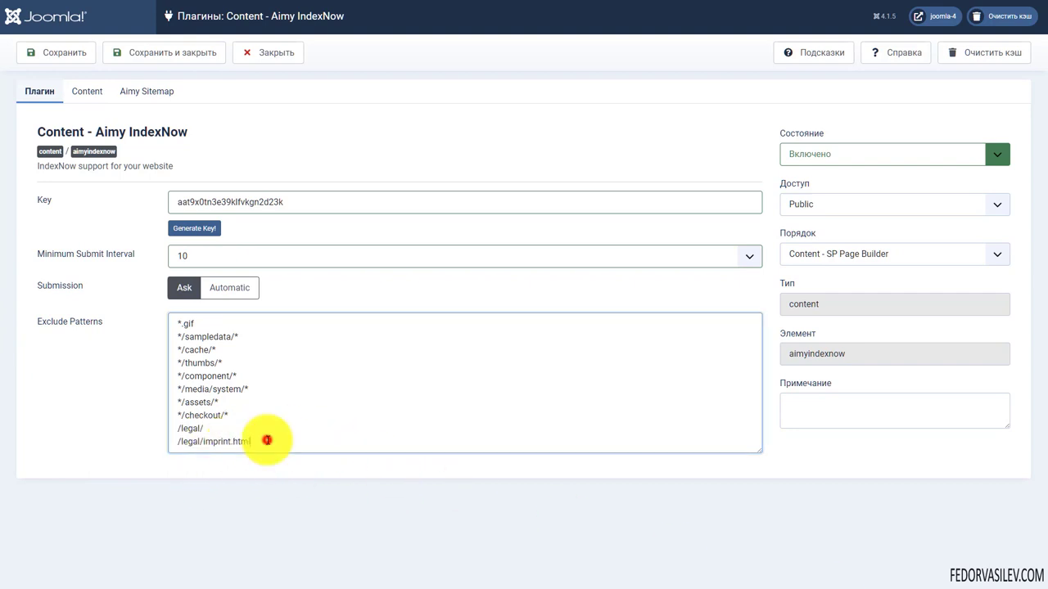
pyautogui.press('Return')
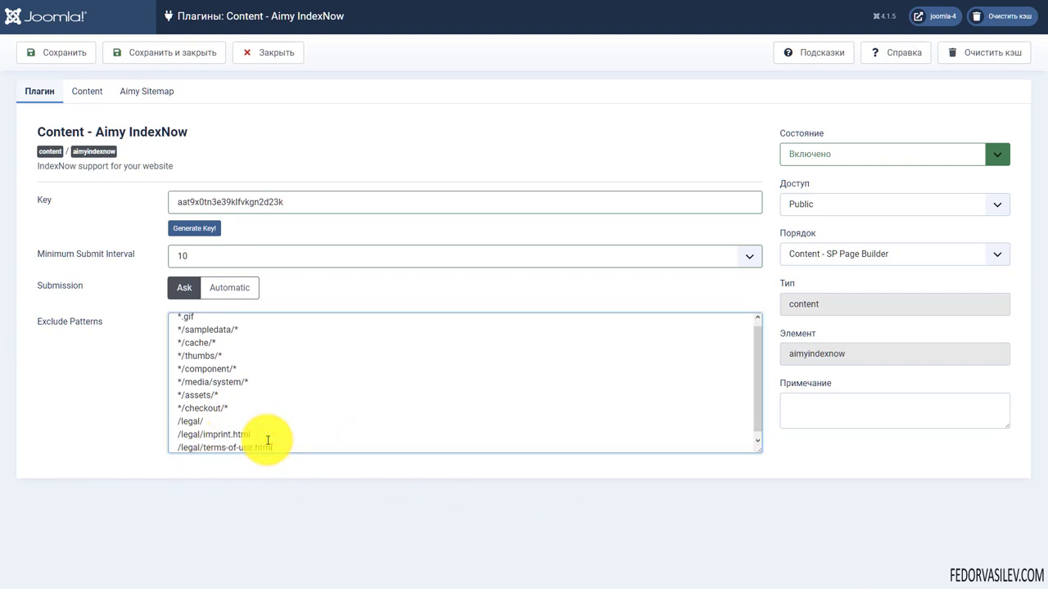
pyautogui.scroll(-1, 263, 437)
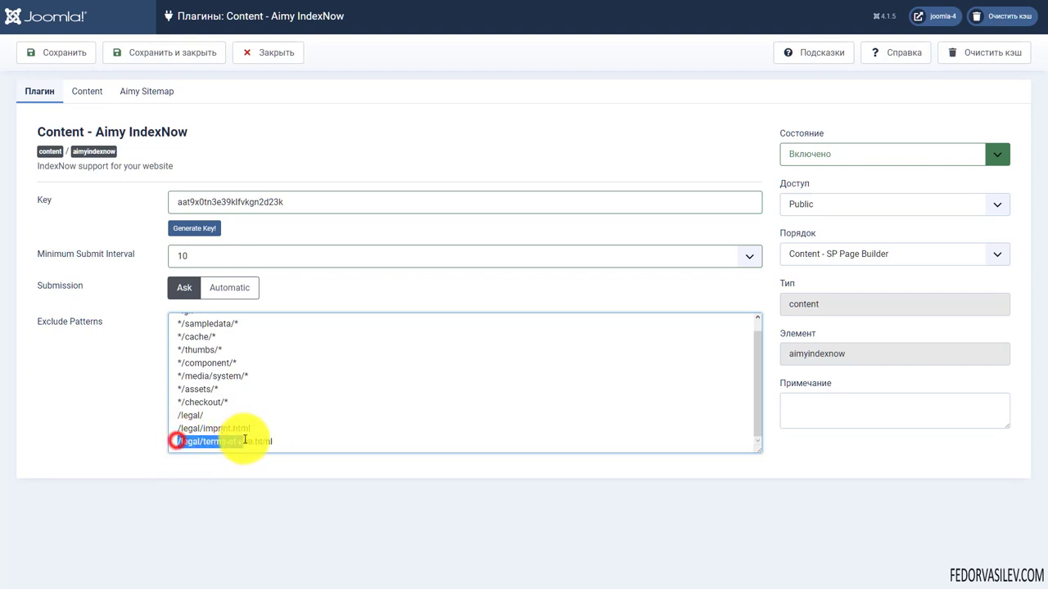
pyautogui.click(286, 443)
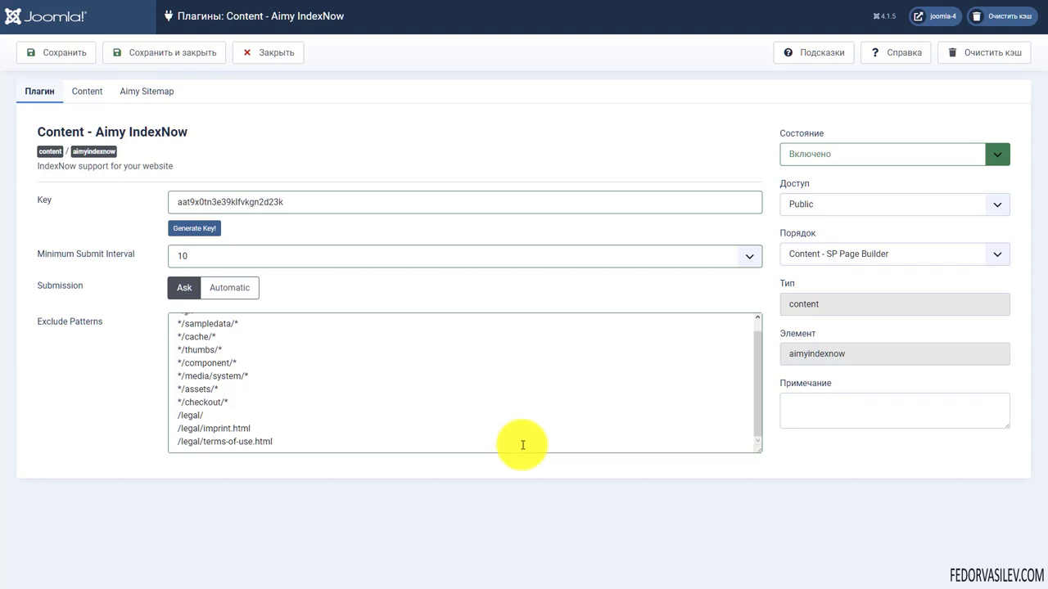
# Review which content types the plugin can handle in its Content settings: Articles, Categories, Media and Tags
pyautogui.click(86, 92)
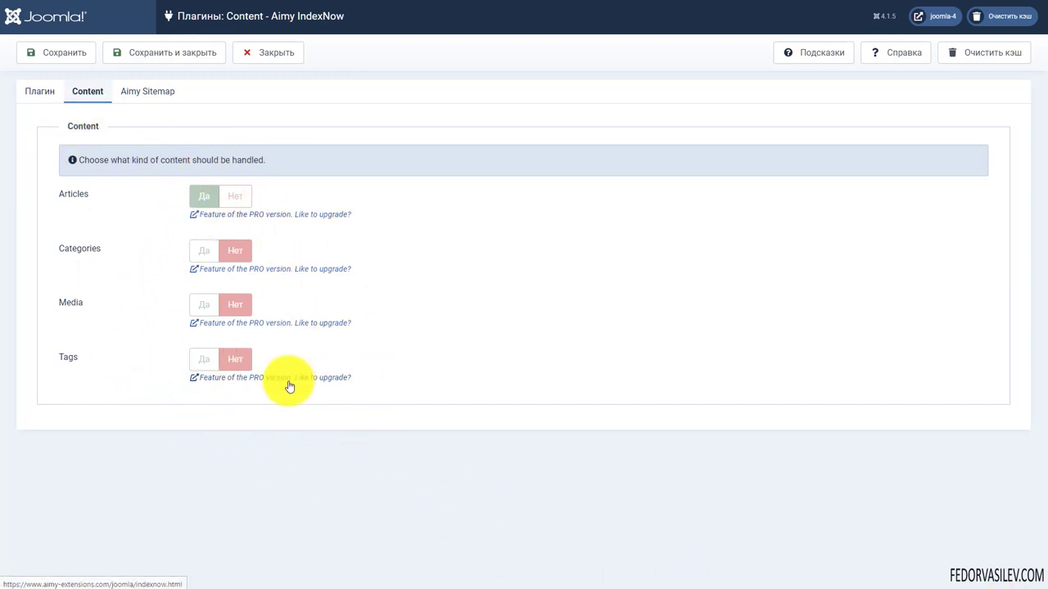
pyautogui.doubleClick(70, 194)
pyautogui.doubleClick(70, 252)
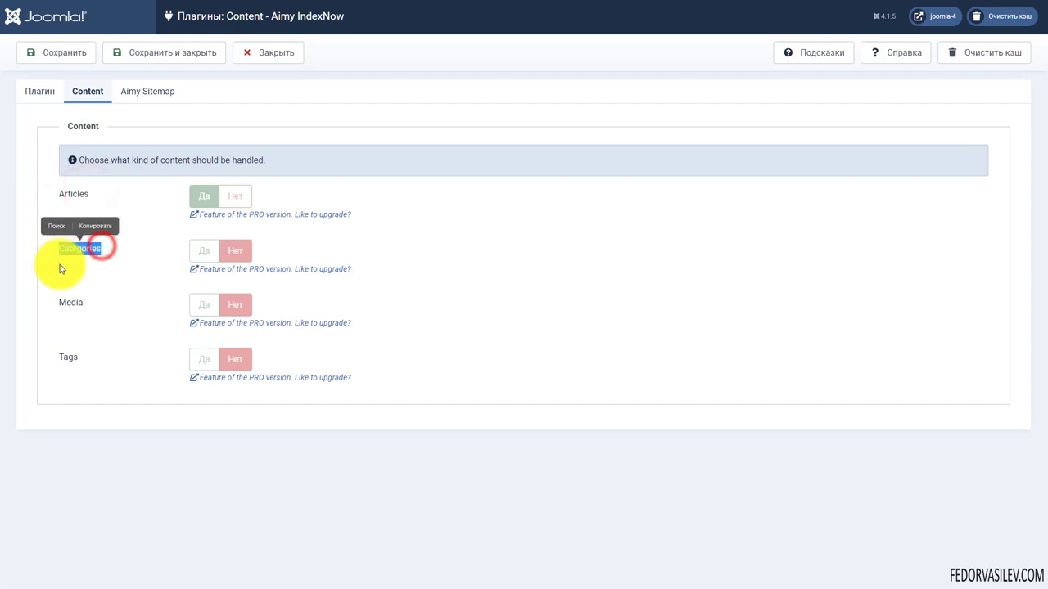
pyautogui.doubleClick(72, 303)
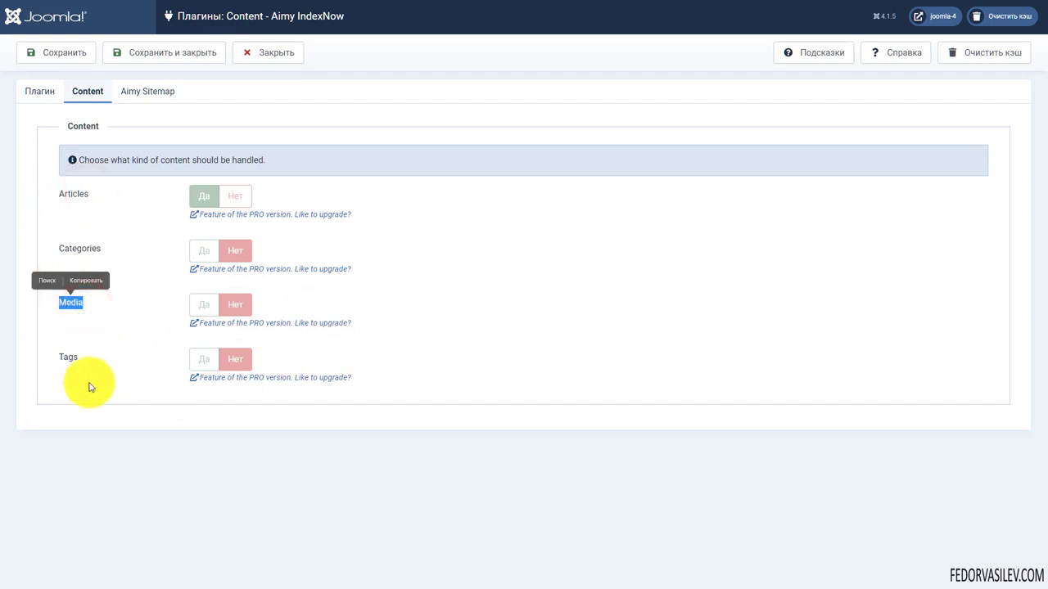
pyautogui.doubleClick(75, 360)
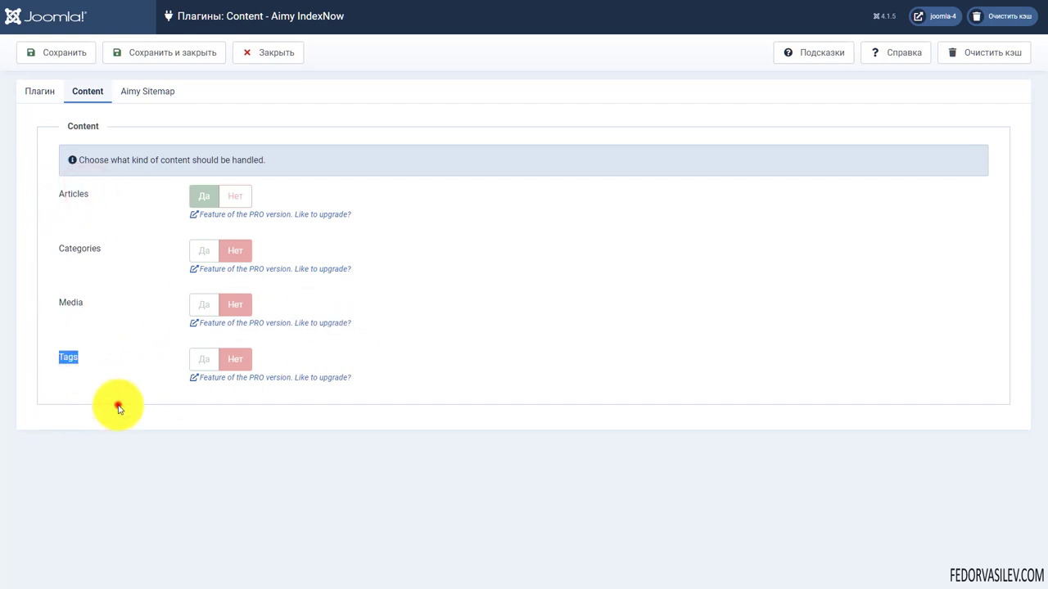
# Review the plugin's Aimy Sitemap settings and the option for passing information to Aimy Sitemap
pyautogui.click(146, 94)
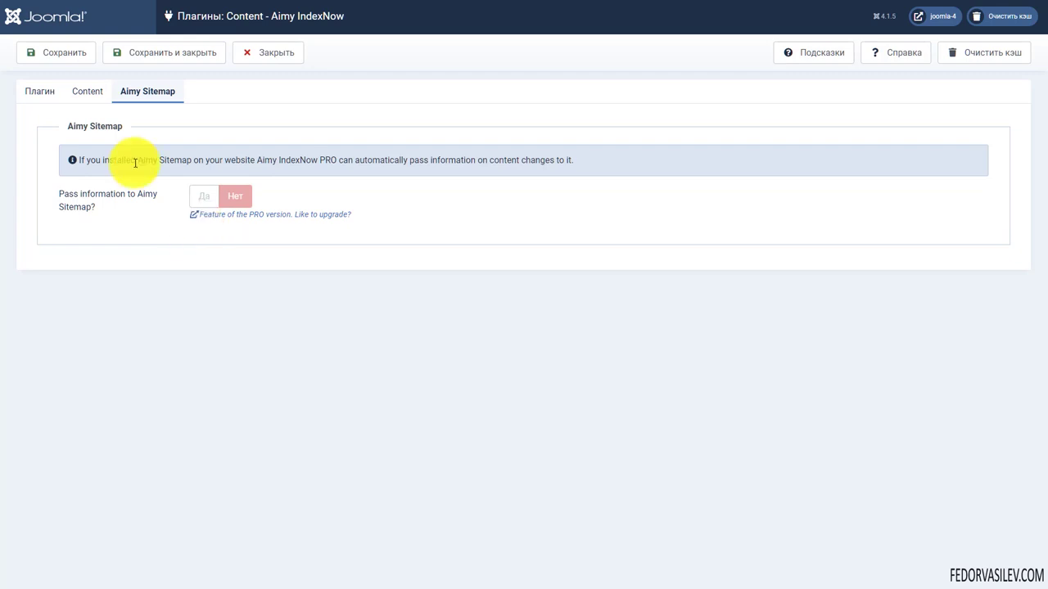
pyautogui.moveTo(160, 159); pyautogui.dragTo(191, 161)
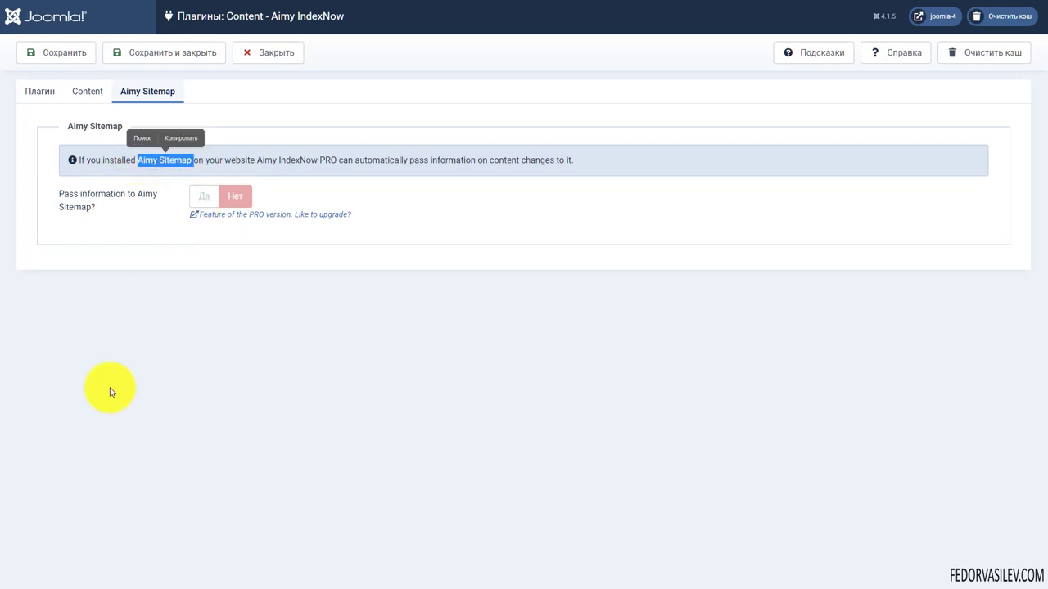
pyautogui.click(239, 280)
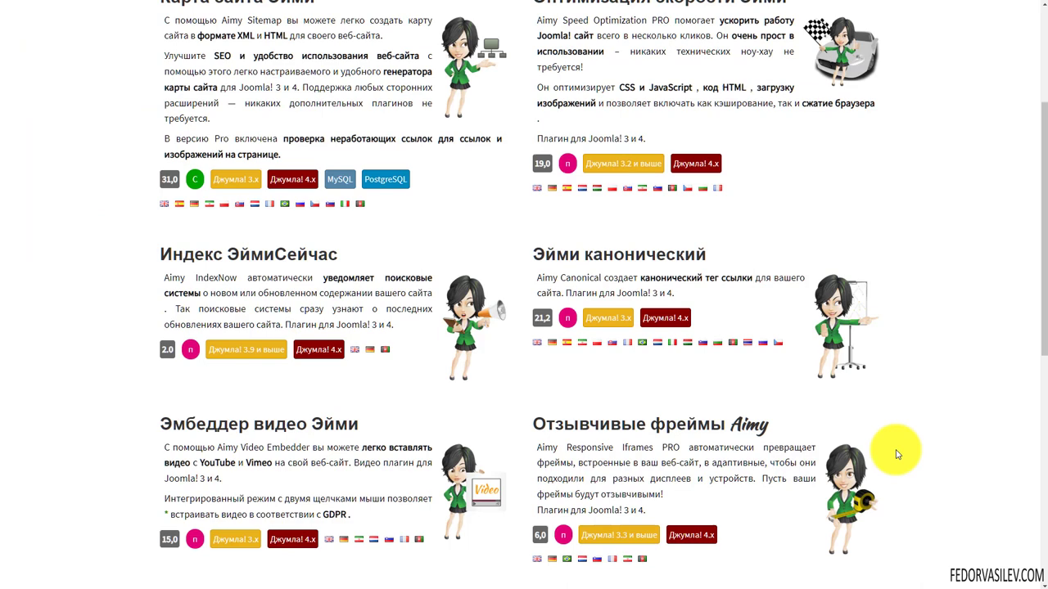
# Locate the Aimy Sitemap extension on the Aimy website's Joomla extensions page and show the page in its original English
pyautogui.scroll(3, 896, 454)
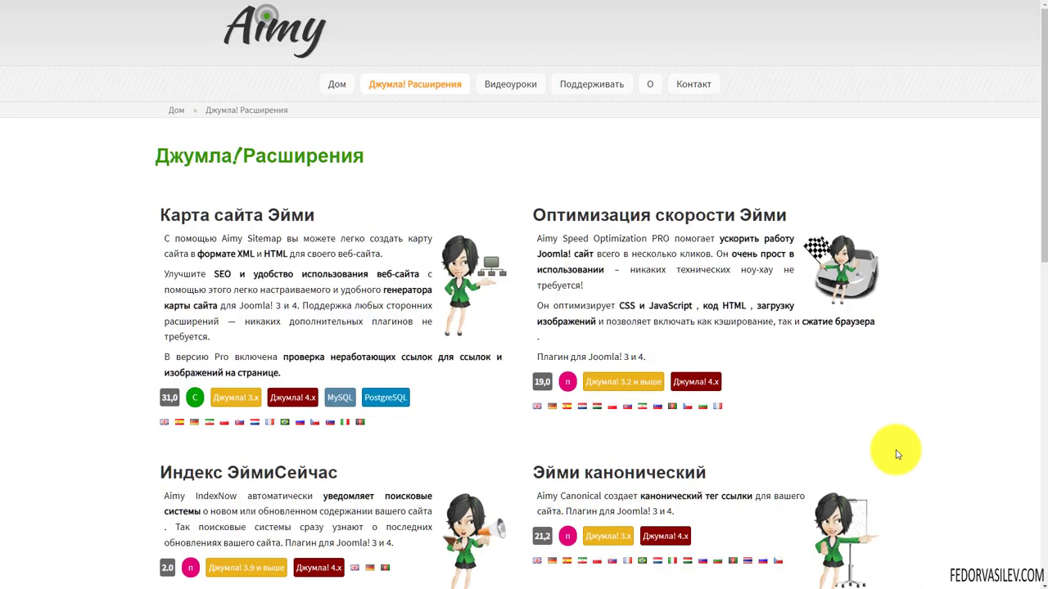
pyautogui.moveTo(331, 215); pyautogui.dragTo(258, 201)
pyautogui.click(802, 4)
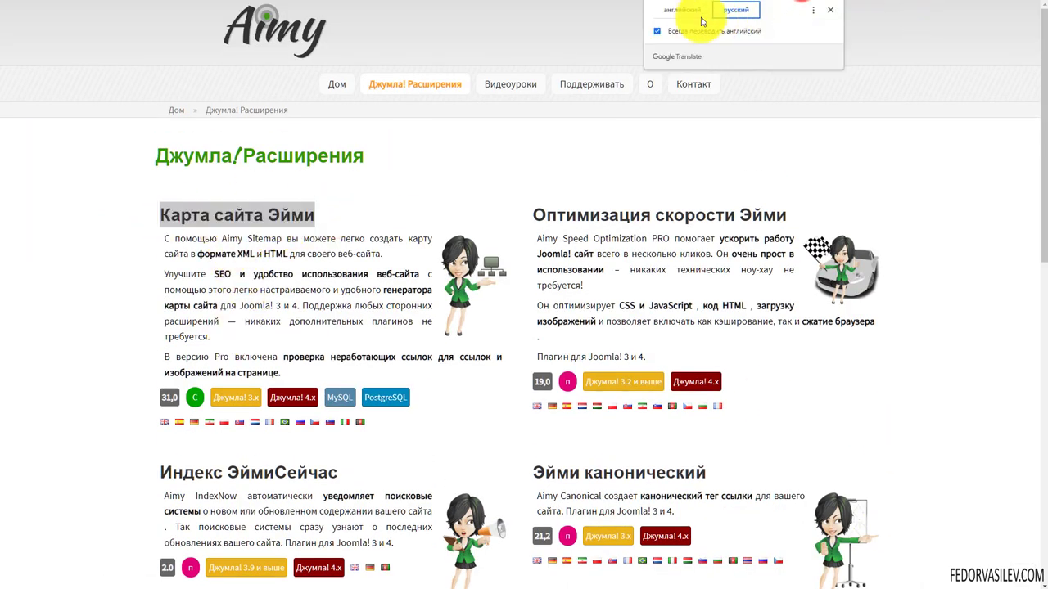
pyautogui.click(682, 10)
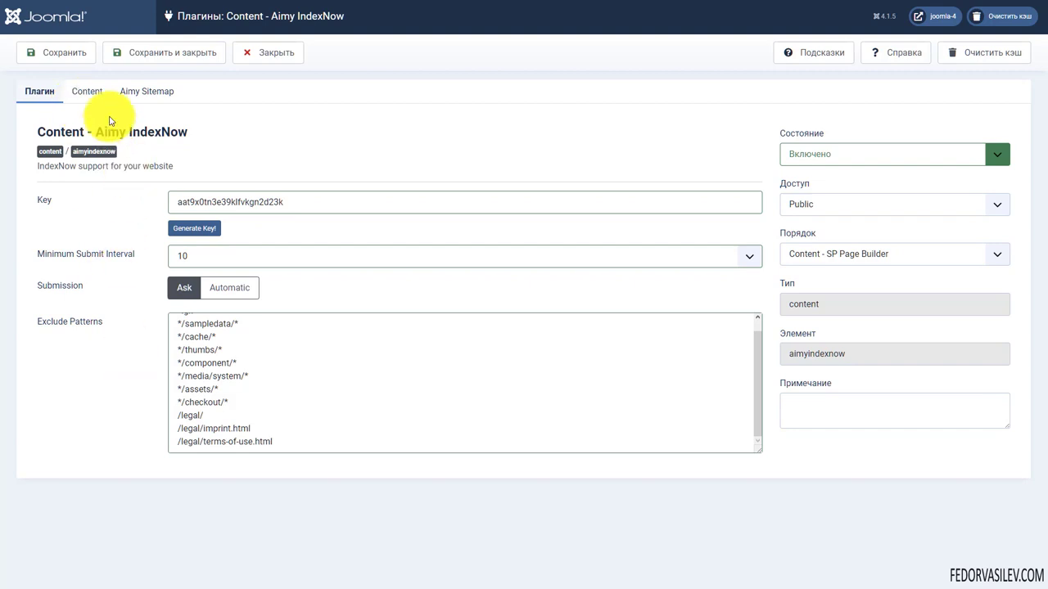
# Save and close the Content - Aimy IndexNow plugin settings and open the list of articles
pyautogui.click(128, 53)
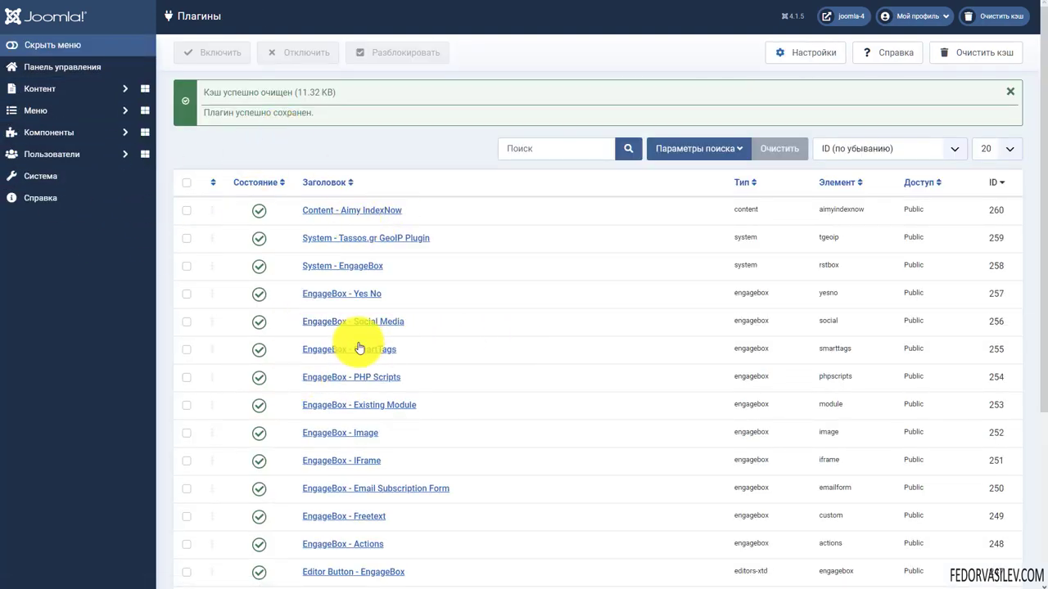
pyautogui.click(47, 95)
pyautogui.click(47, 114)
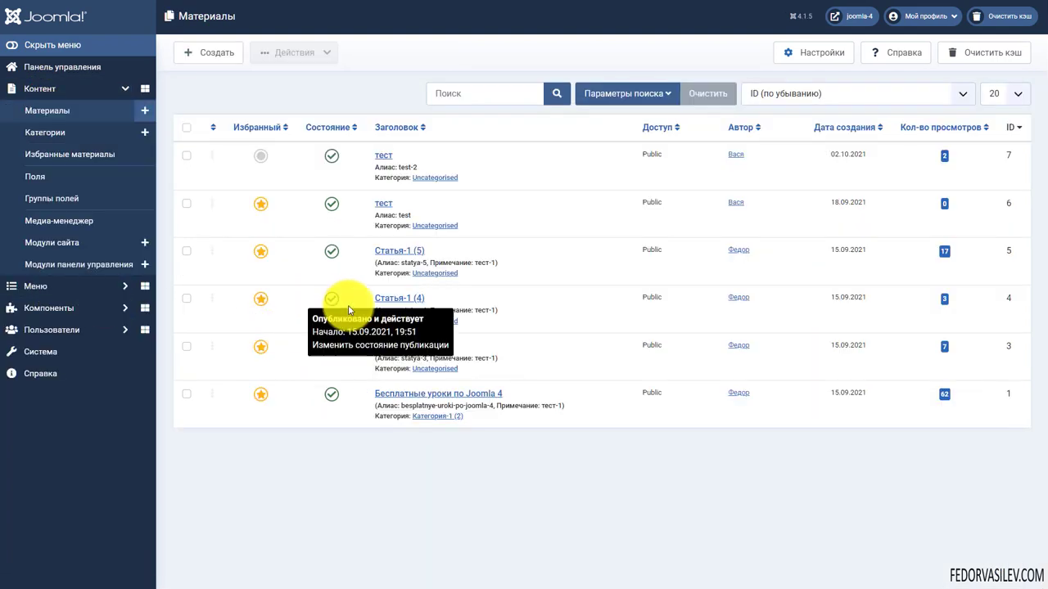
# Save the article Статья-1 (5) and submit its Aimy IndexNow notification to indexnow.org
pyautogui.click(390, 255)
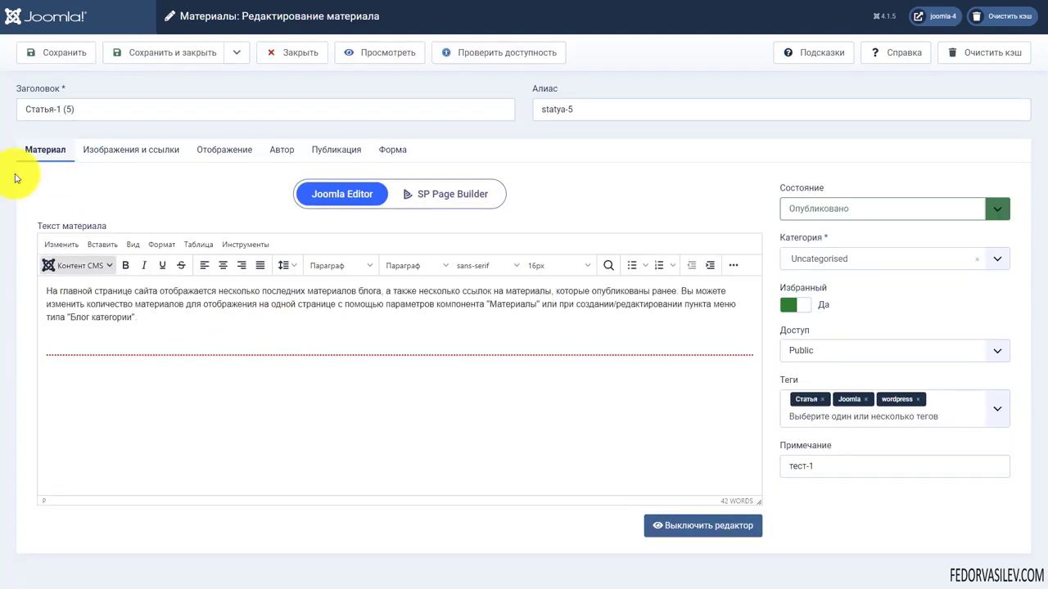
pyautogui.click(49, 52)
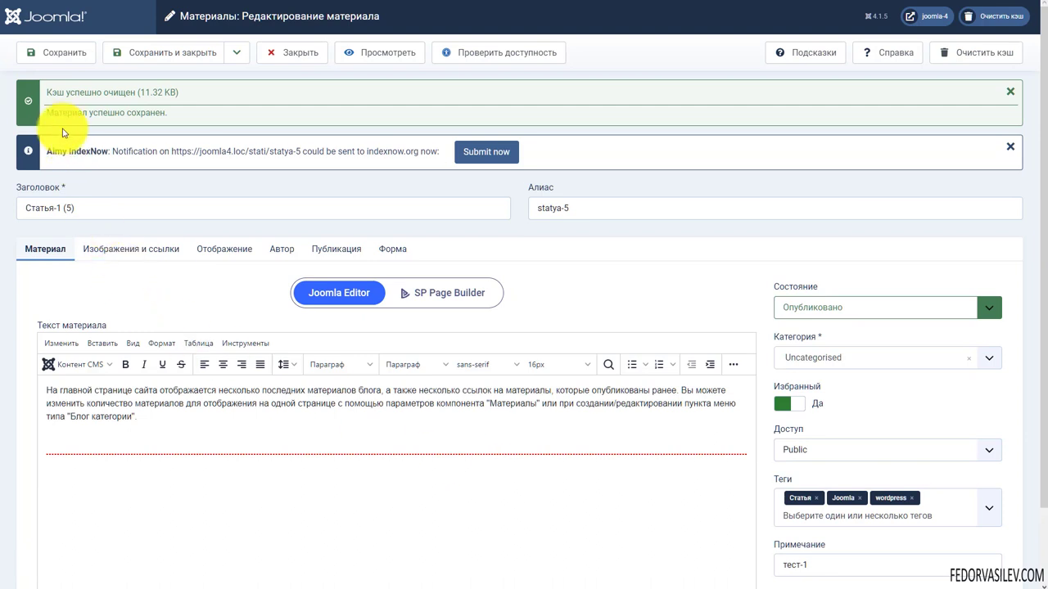
pyautogui.moveTo(54, 110); pyautogui.dragTo(140, 106)
pyautogui.click(137, 192)
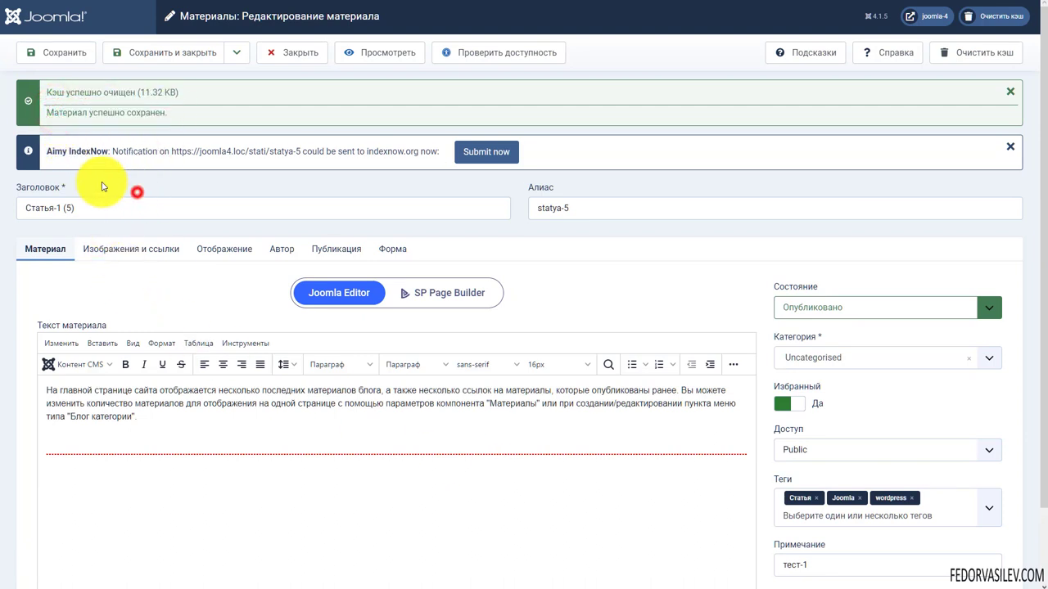
pyautogui.moveTo(46, 155); pyautogui.dragTo(399, 190)
pyautogui.click(399, 189)
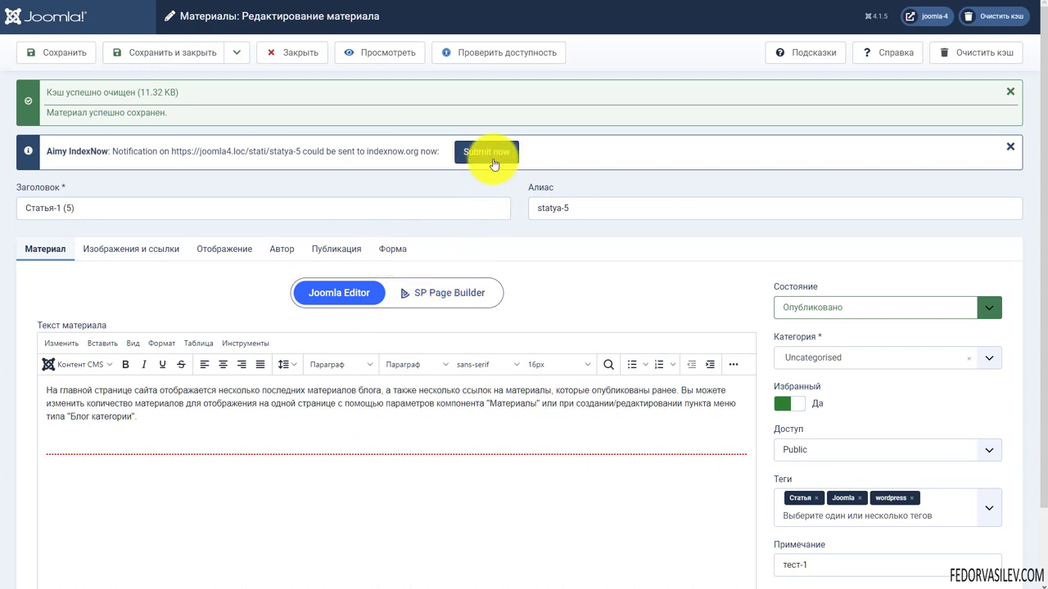
pyautogui.click(486, 156)
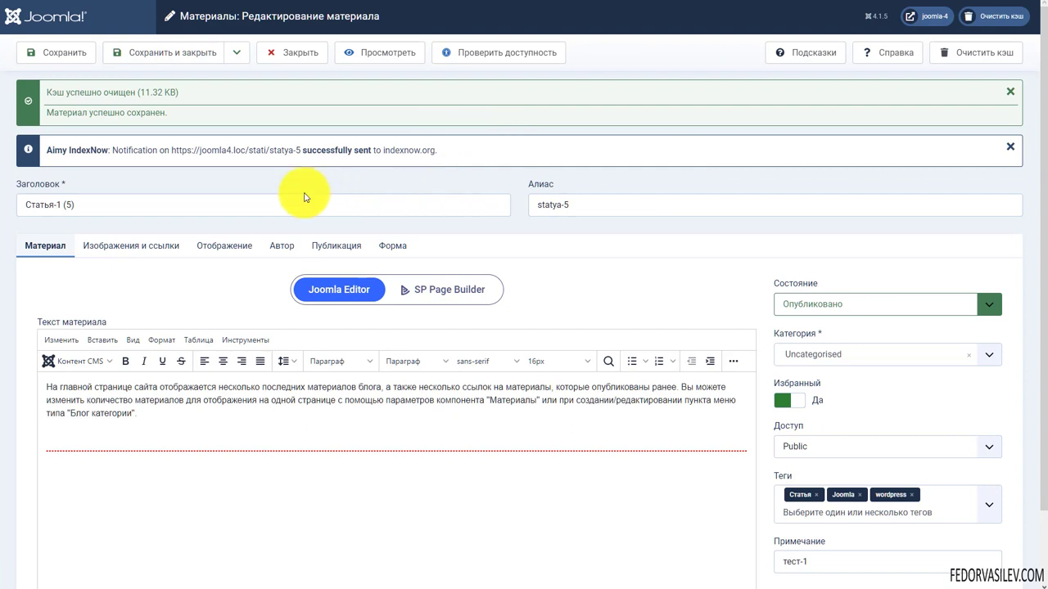
# Examine the Aimy IndexNow submission message for Статья-1 (5) and the article's text
pyautogui.moveTo(439, 151); pyautogui.dragTo(383, 153)
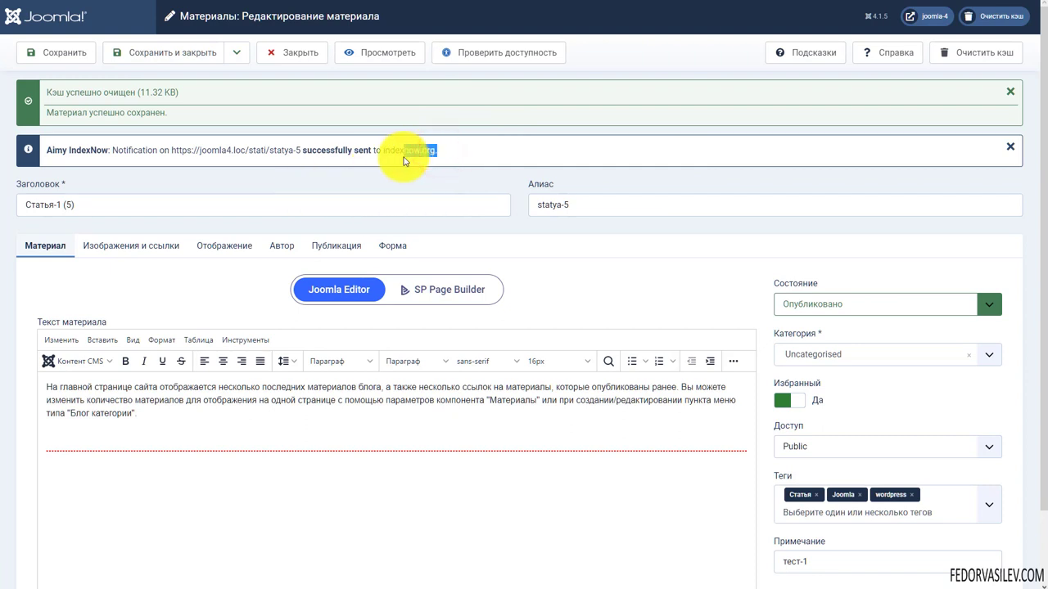
pyautogui.click(299, 148)
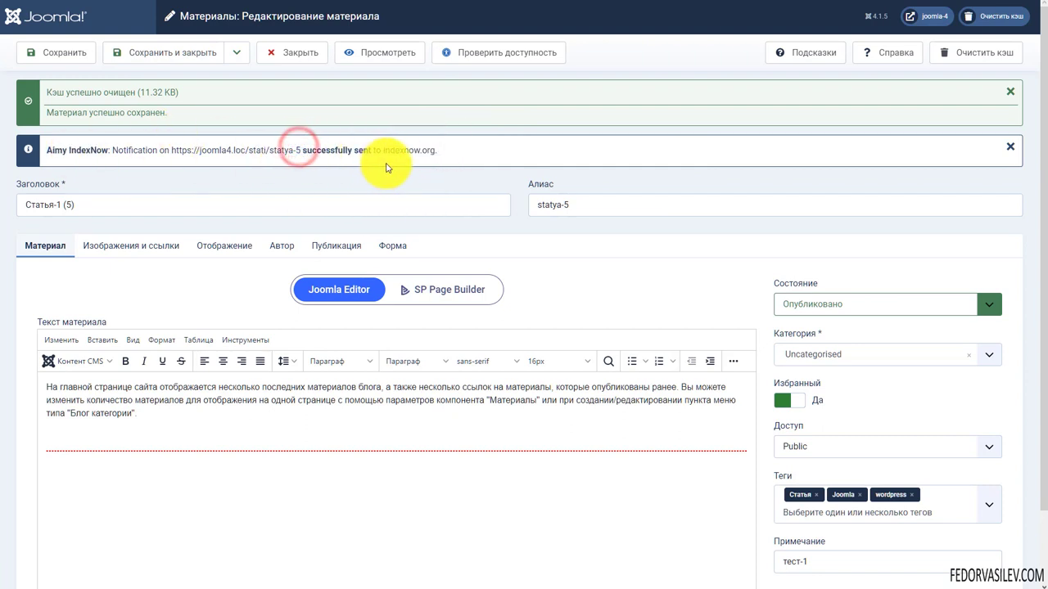
pyautogui.moveTo(436, 150); pyautogui.dragTo(366, 154)
pyautogui.click(271, 186)
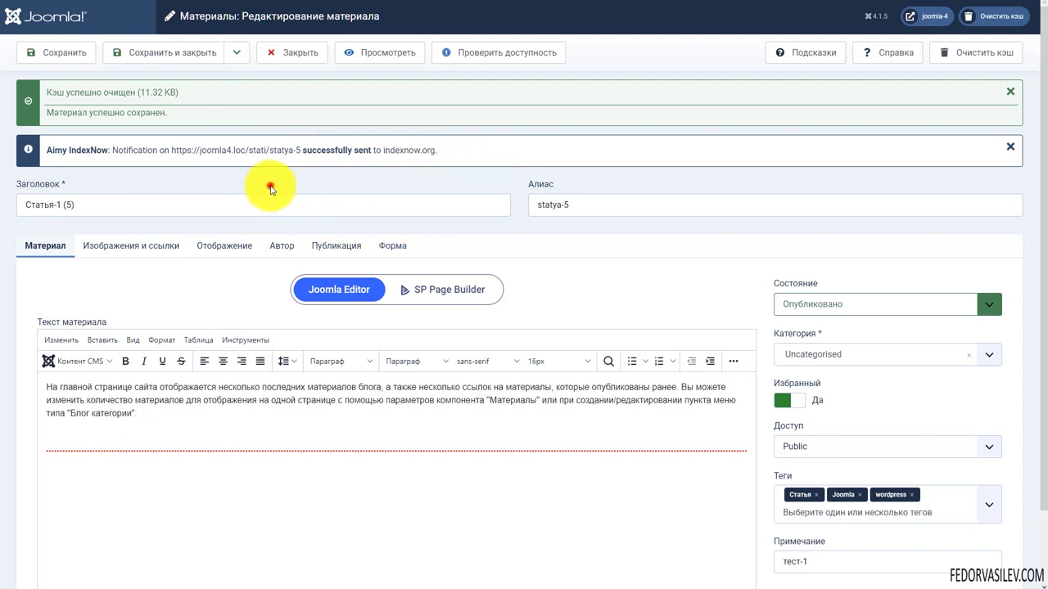
pyautogui.moveTo(52, 150); pyautogui.dragTo(438, 173)
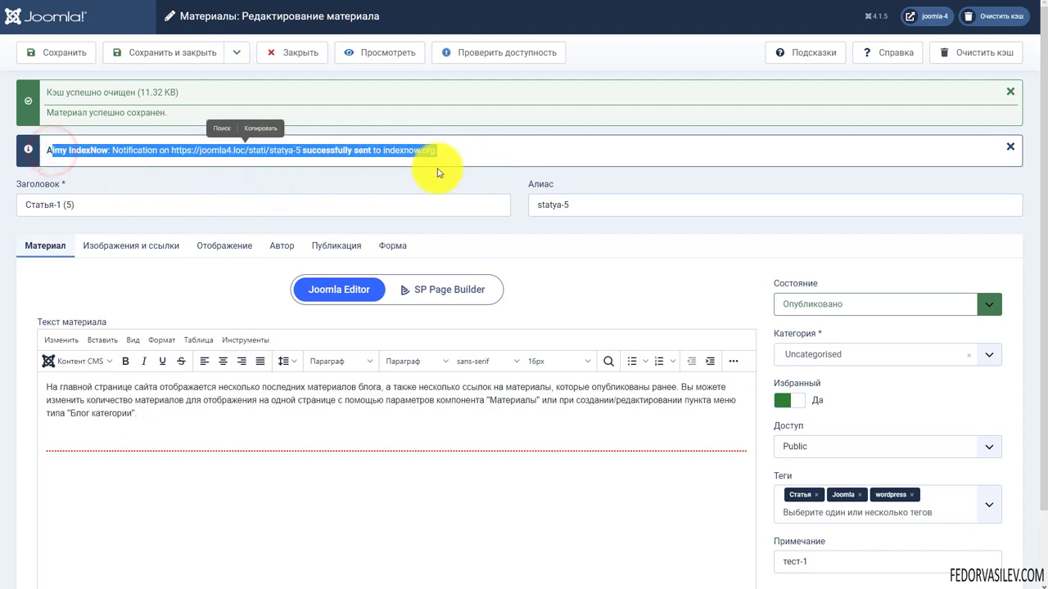
pyautogui.click(438, 171)
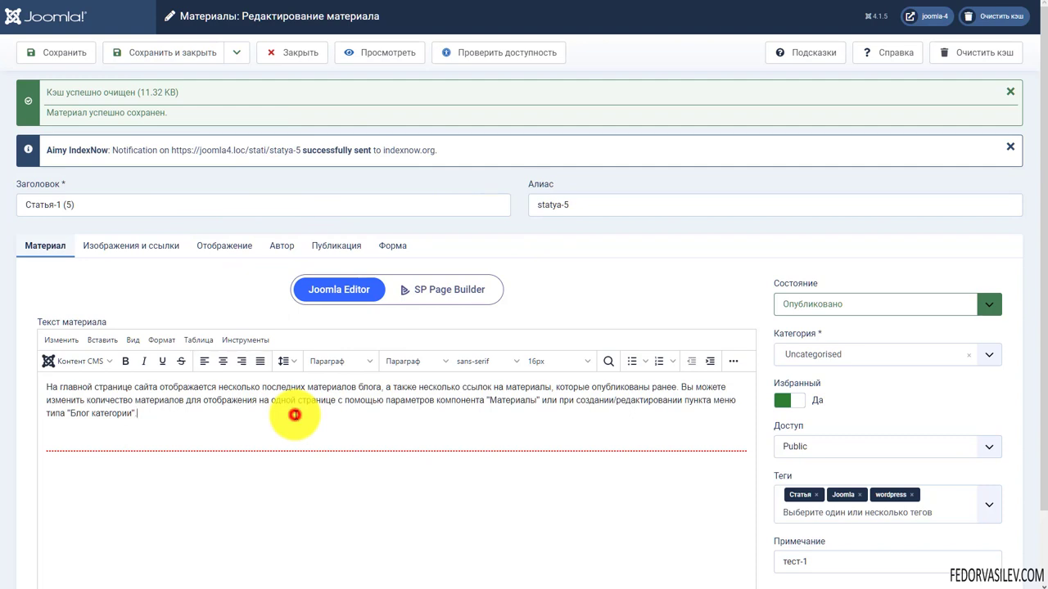
pyautogui.moveTo(288, 414); pyautogui.dragTo(140, 385)
pyautogui.click(223, 420)
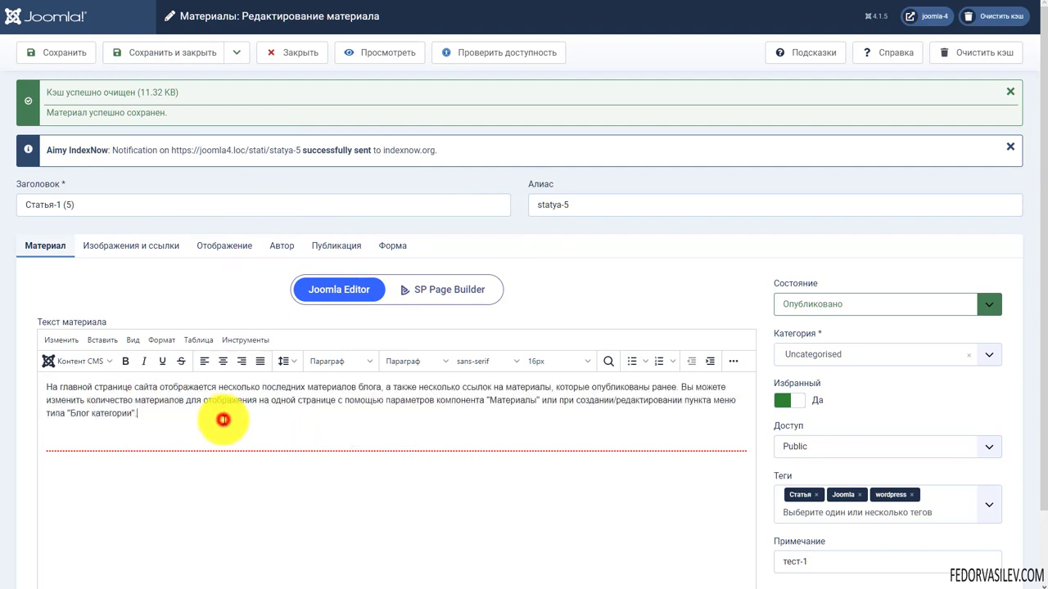
# Save Статья-1 (5) again to check how the plugin handles a repeated submission, and close the article
pyautogui.click(28, 53)
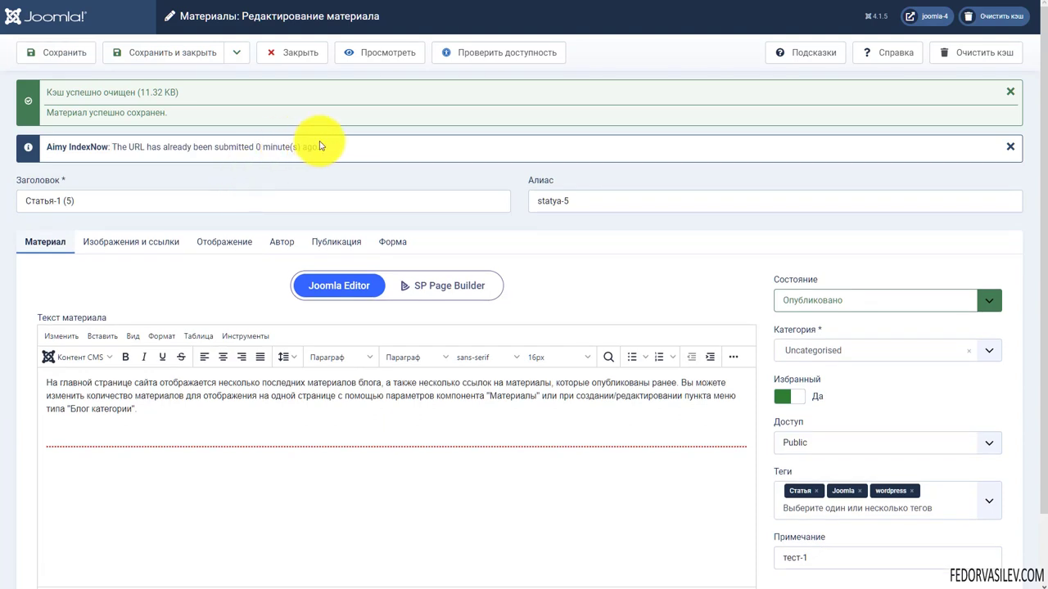
pyautogui.moveTo(320, 145); pyautogui.dragTo(52, 145)
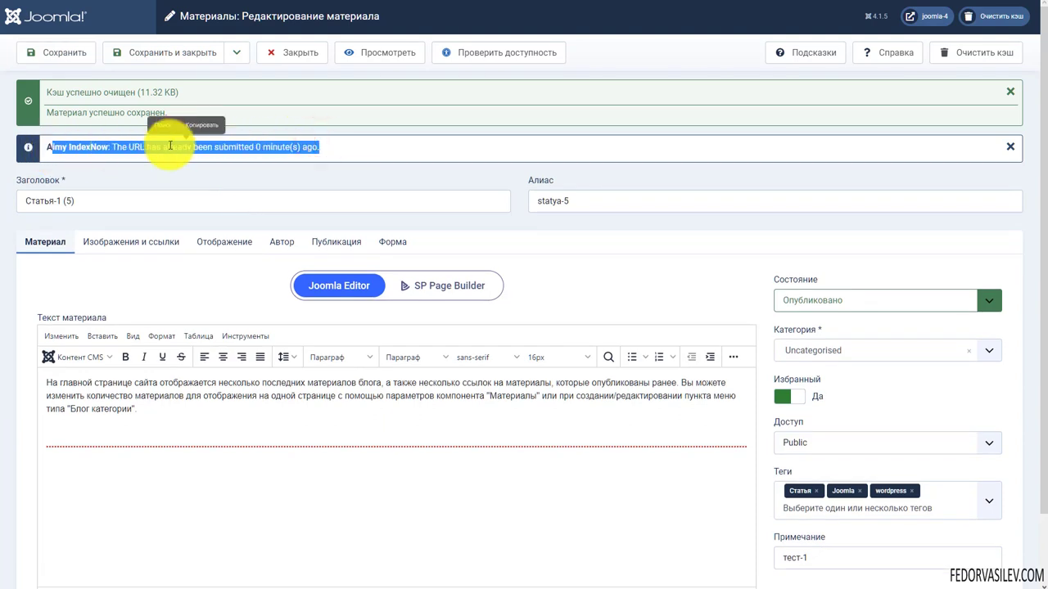
pyautogui.click(164, 145)
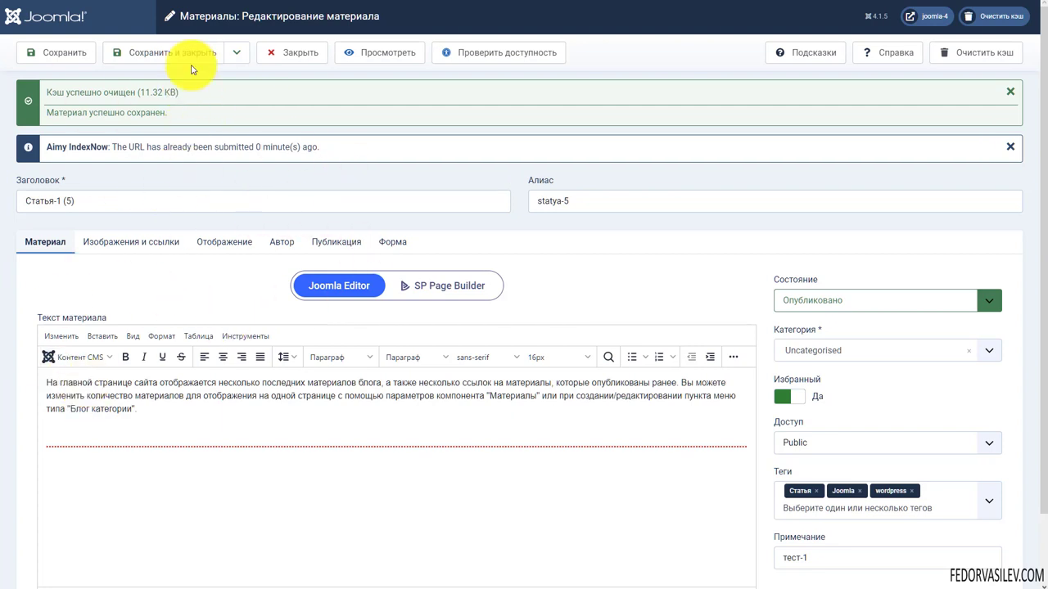
pyautogui.moveTo(316, 146); pyautogui.dragTo(167, 147)
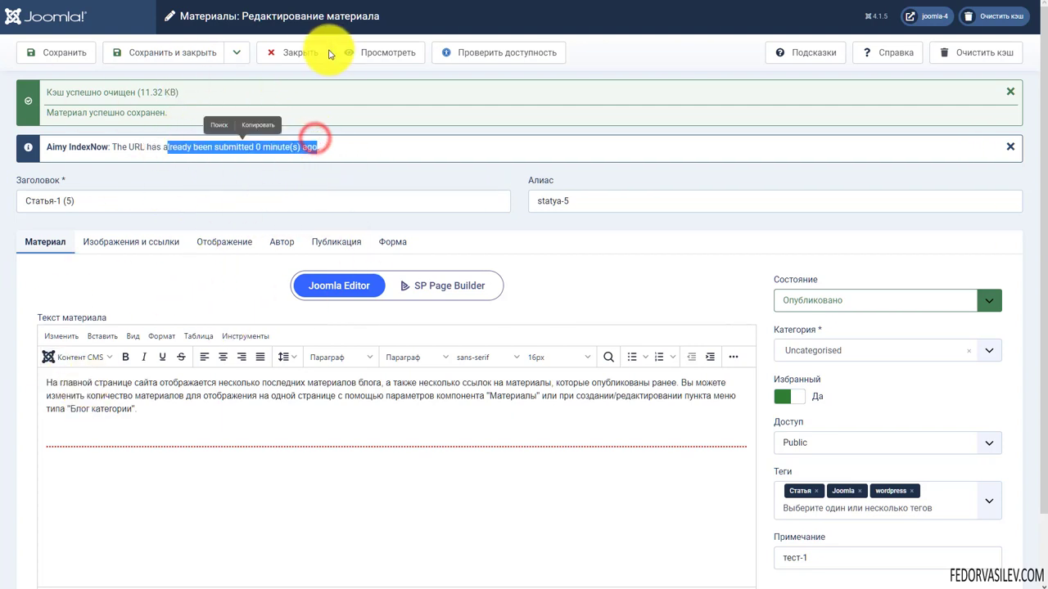
pyautogui.click(299, 52)
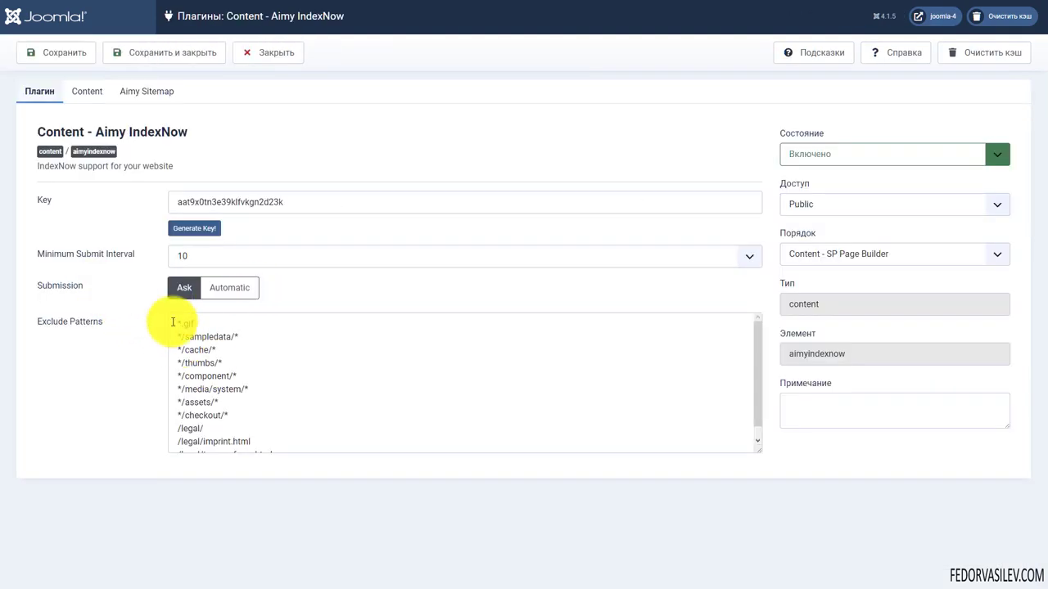
# Set Submission to Automatic in the Content - Aimy IndexNow plugin, and save and close its settings
pyautogui.click(233, 289)
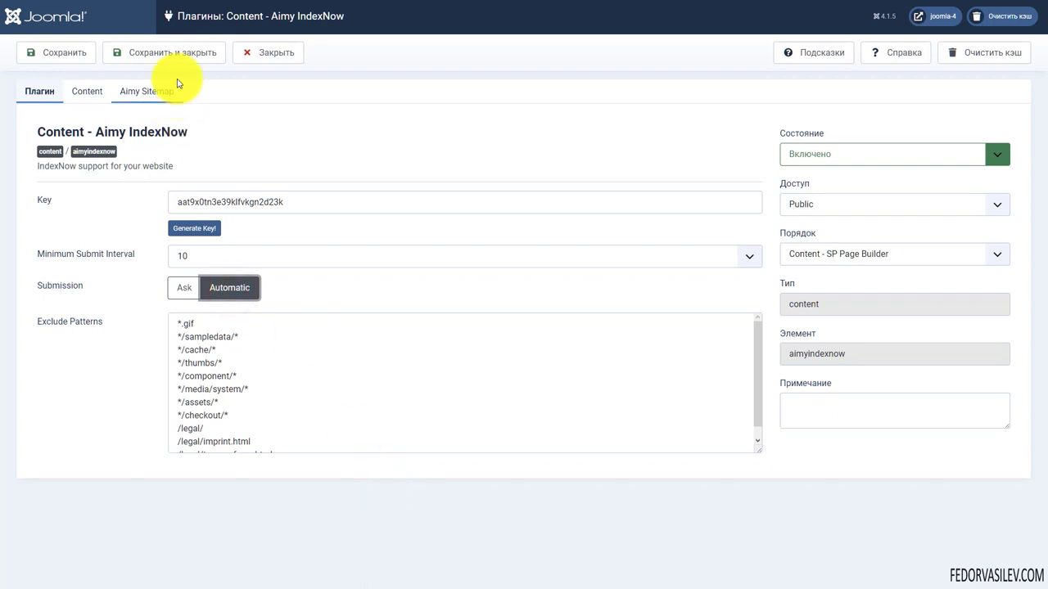
pyautogui.click(182, 54)
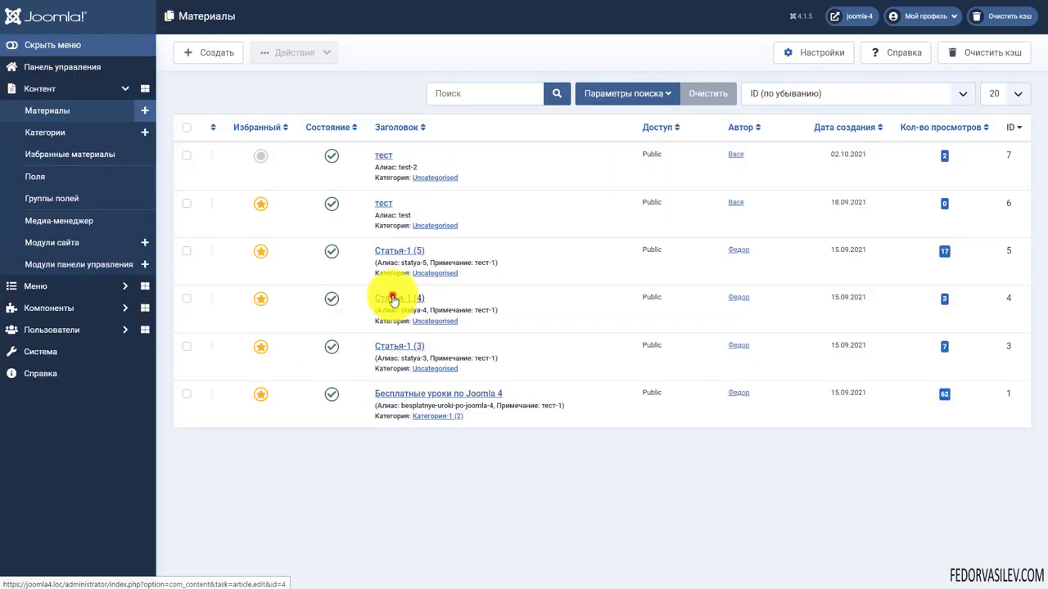
# Open the article Статья-1 (4), save it to test automatic submission, and read the Aimy IndexNow message
pyautogui.click(393, 296)
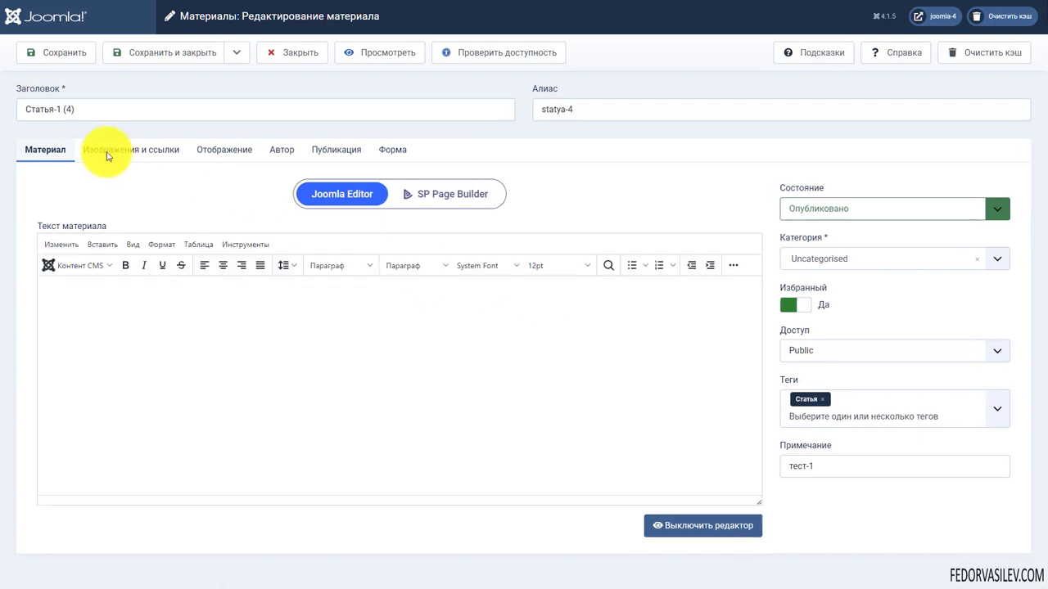
pyautogui.click(55, 52)
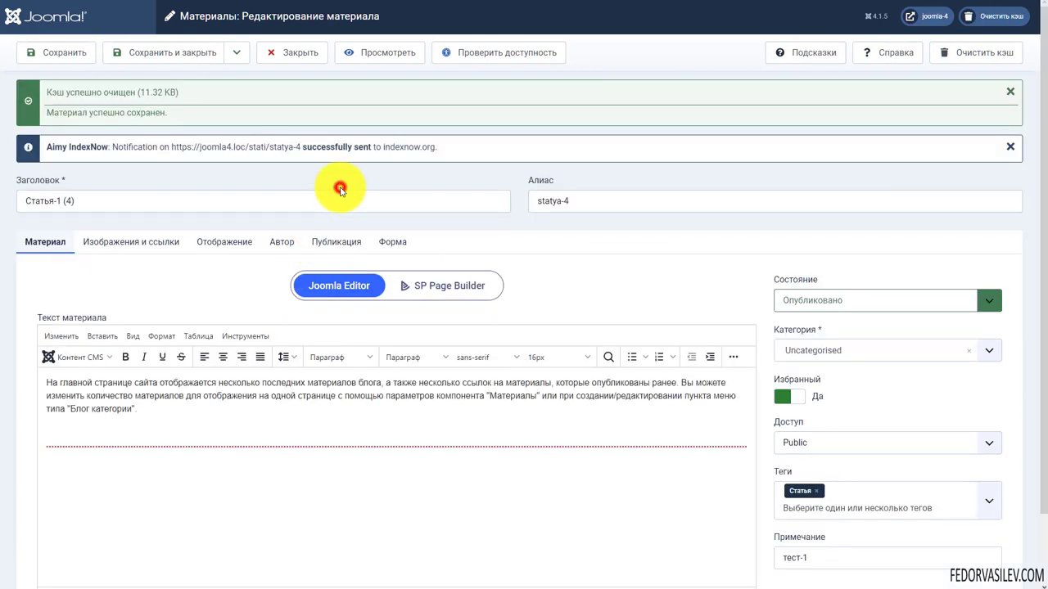
pyautogui.moveTo(97, 148); pyautogui.dragTo(442, 147)
pyautogui.click(378, 154)
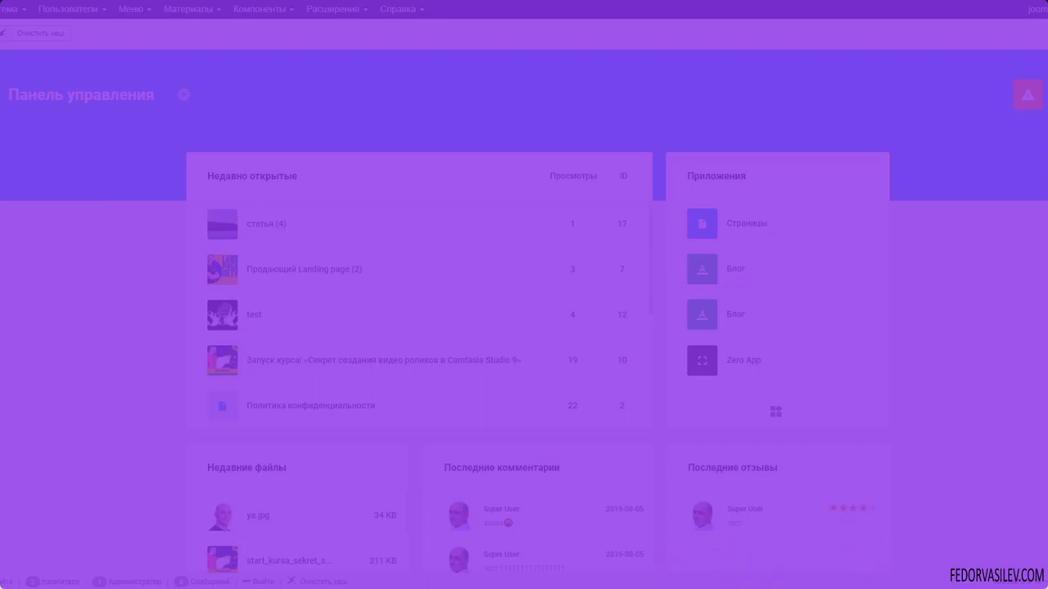
pyautogui.click(1038, 100)
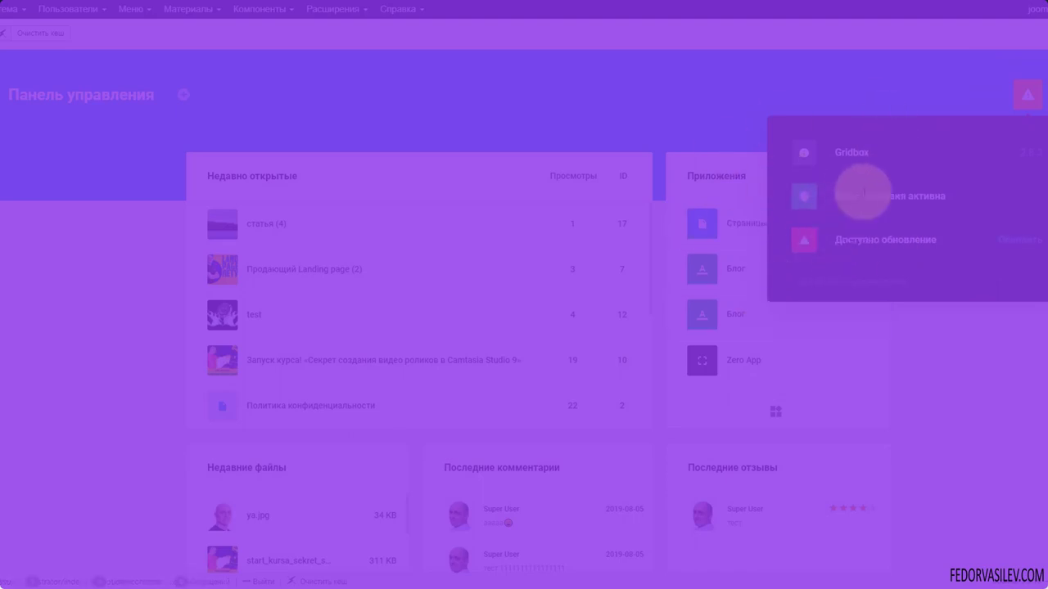
pyautogui.click(865, 196)
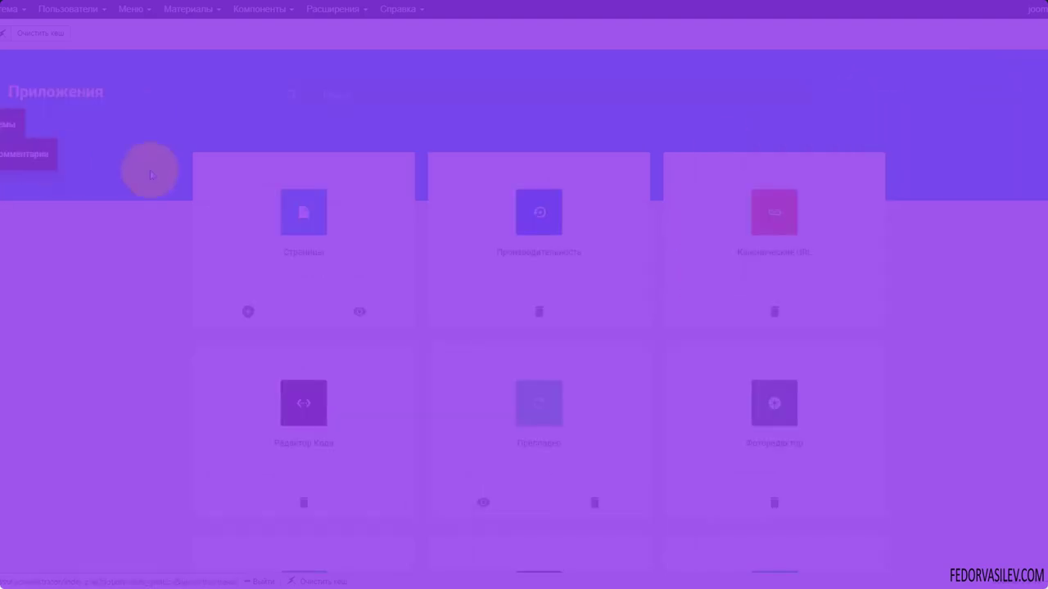
pyautogui.click(16, 197)
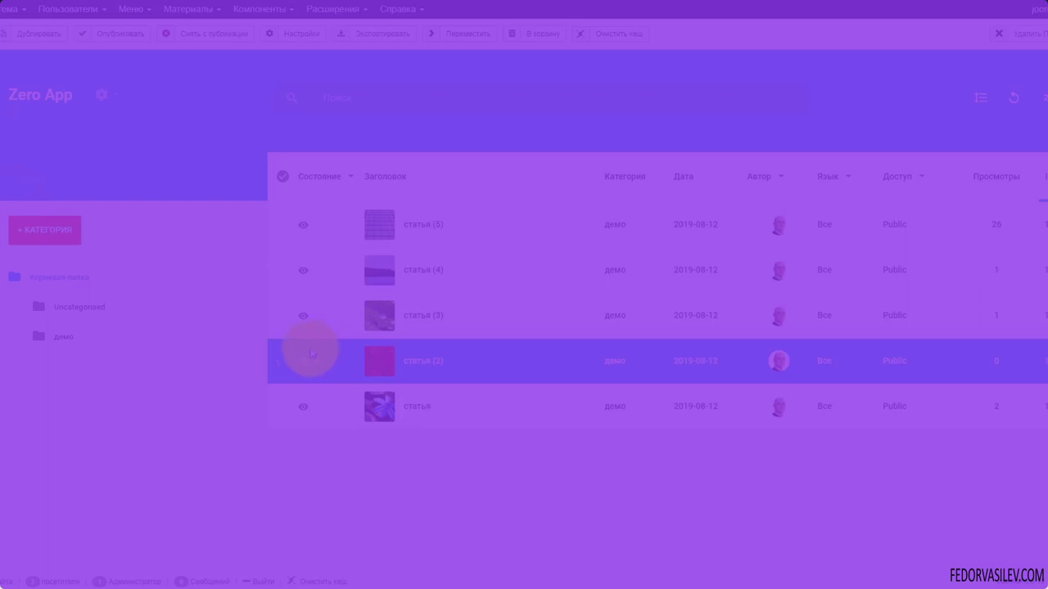
pyautogui.click(101, 94)
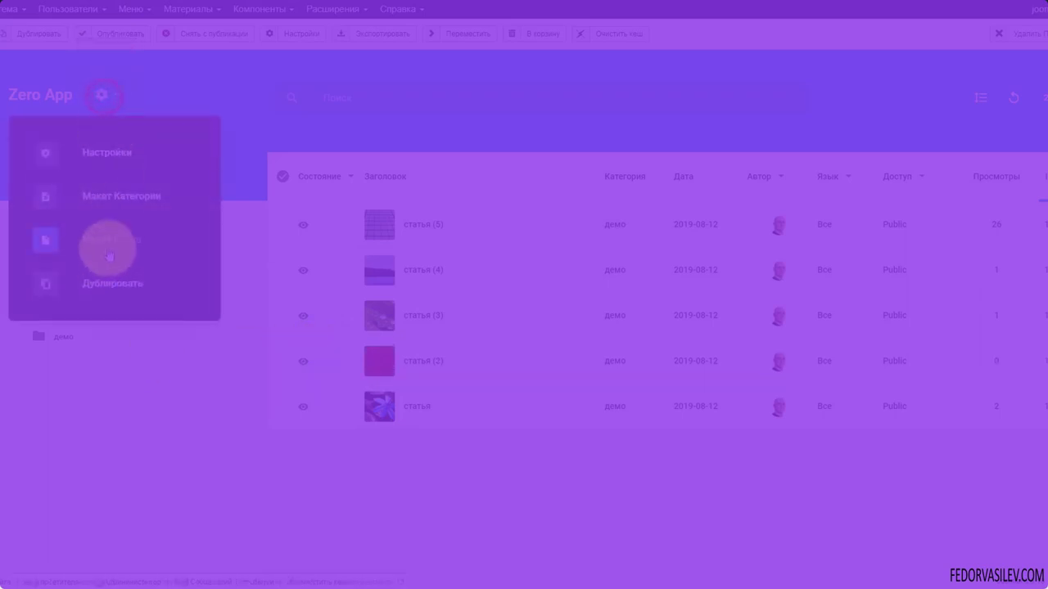